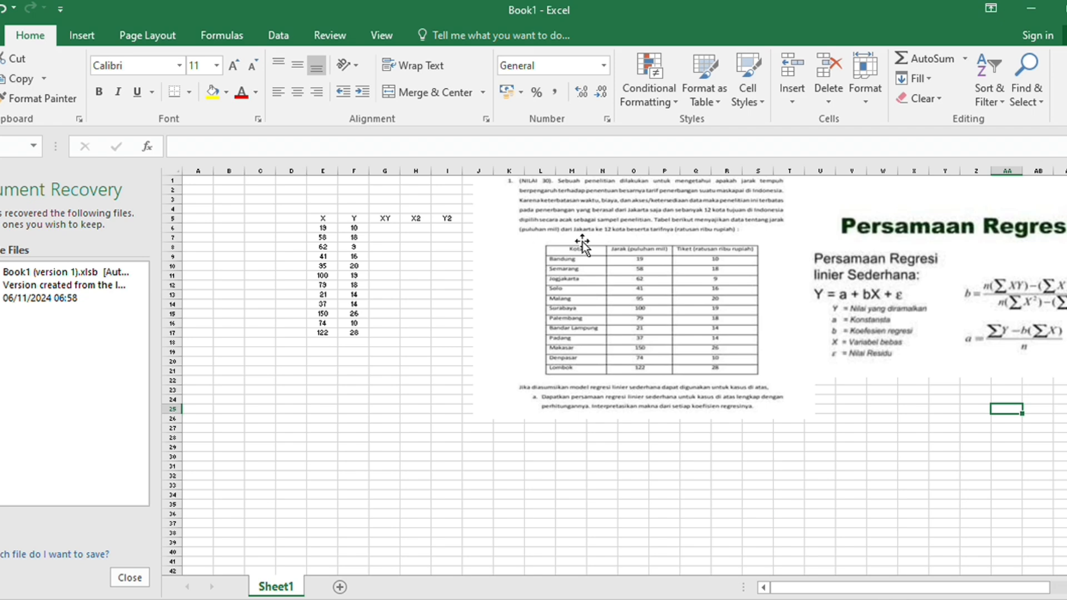
Examine the regression problem statement and its distance and ticket table alongside the X and Y columns of the worksheet.
scroll(582, 243, "up", 2)
scroll(582, 242, "up", 2)
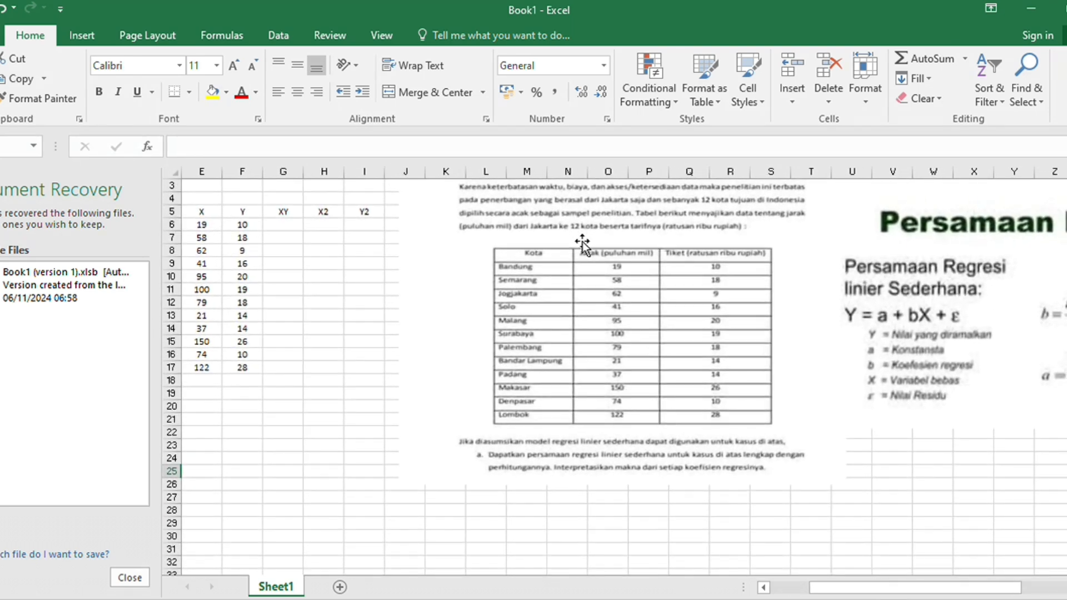
scroll(570, 248, "up", 1)
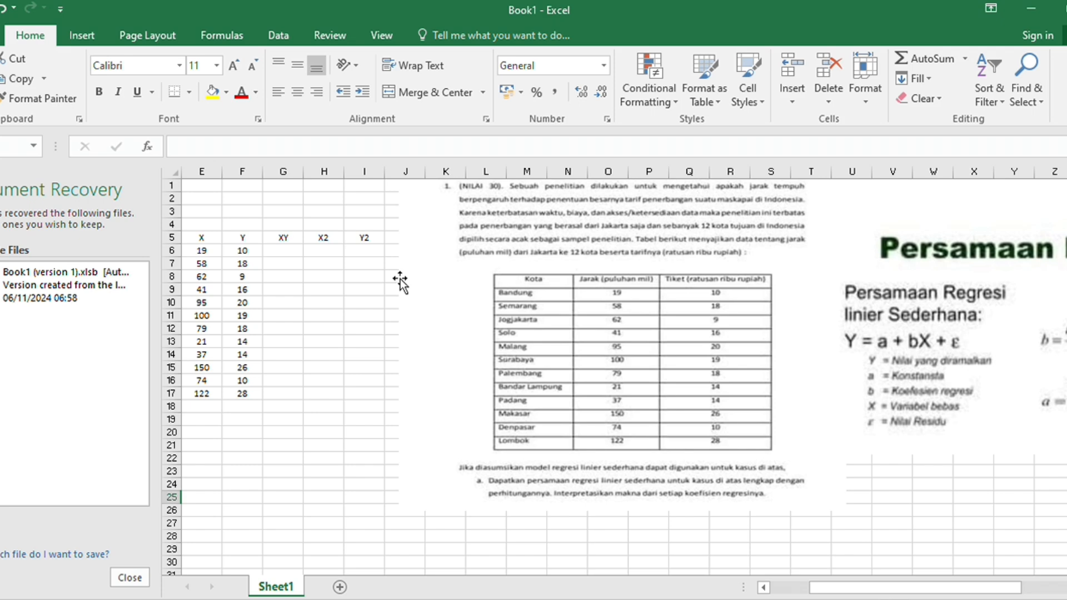
scroll(355, 363, "down", 1)
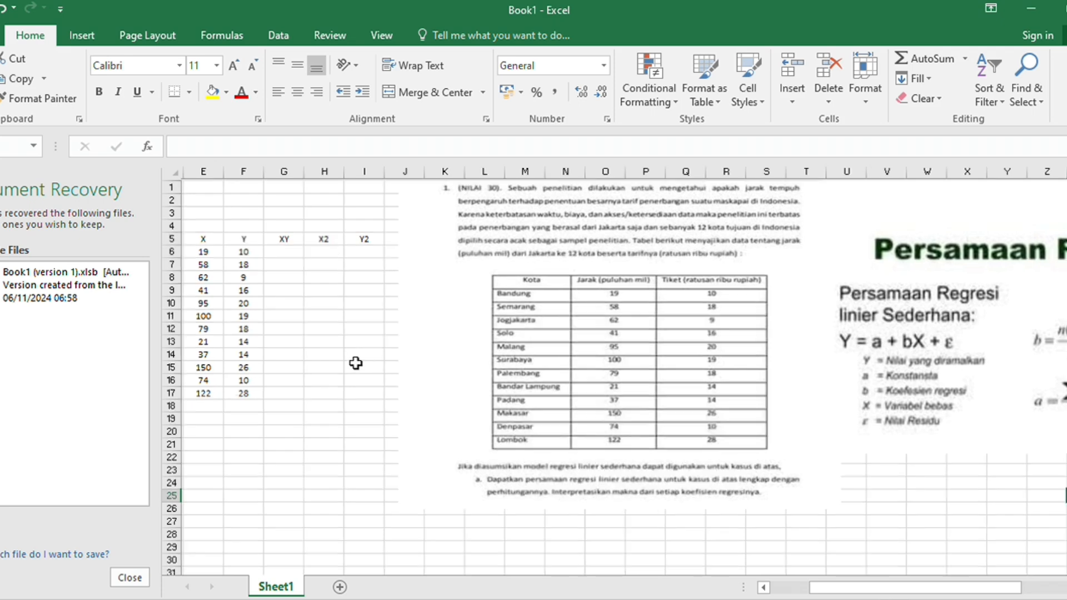
scroll(355, 364, "up", 1)
scroll(353, 363, "down", 2)
scroll(288, 293, "up", 2)
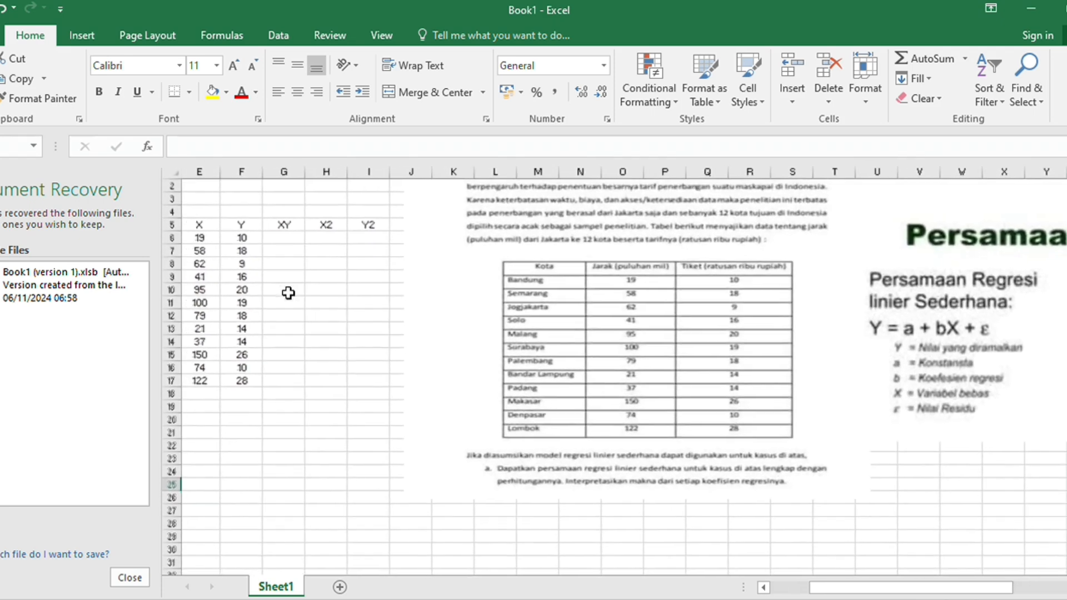
scroll(288, 293, "up", 3)
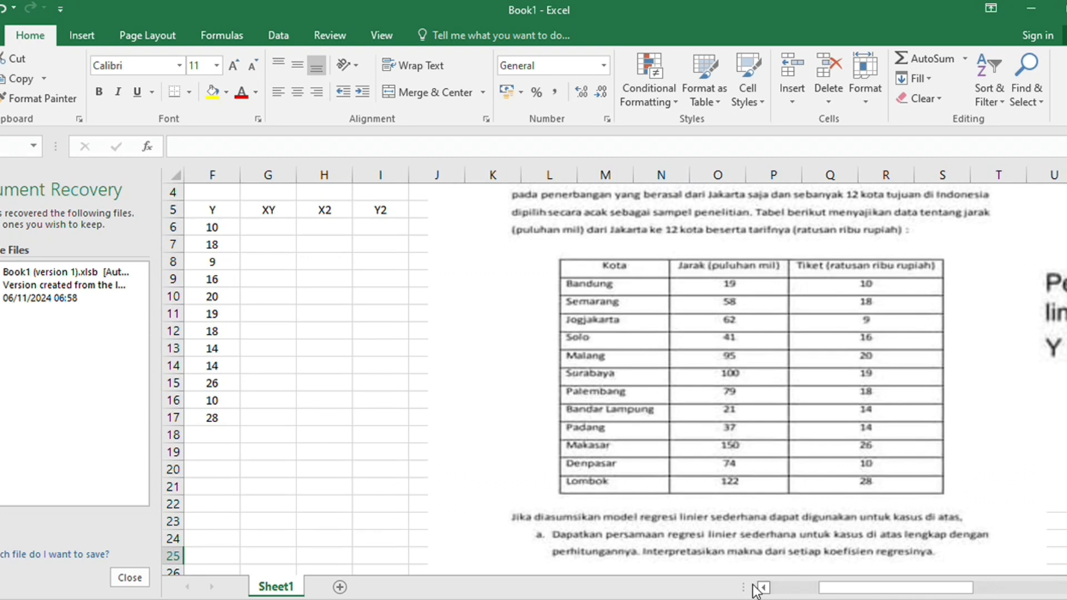
left_click_drag(760, 588, 760, 588)
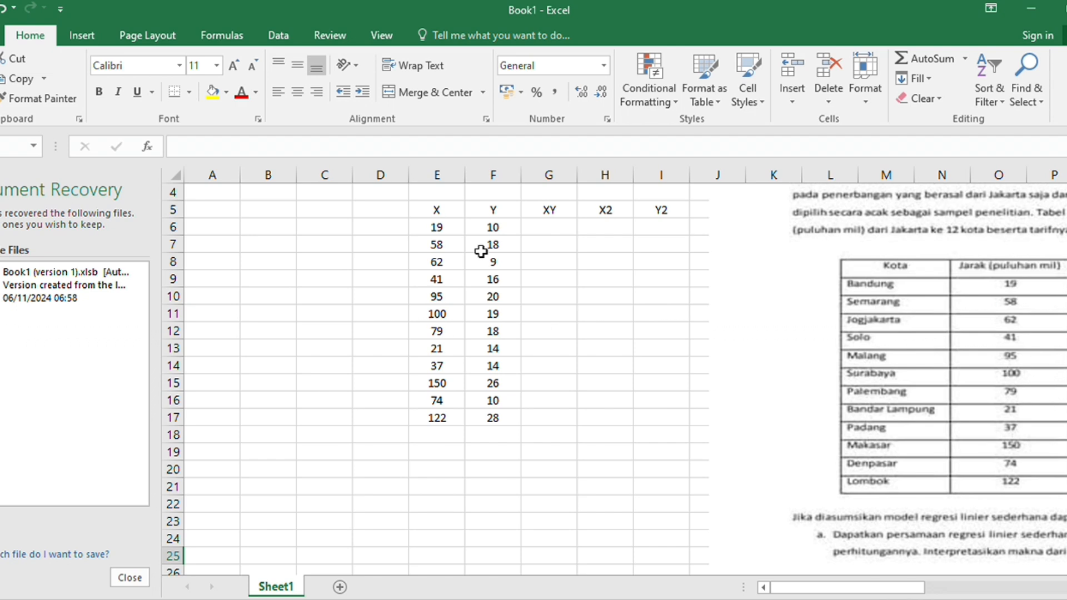
scroll(568, 336, "right", 3)
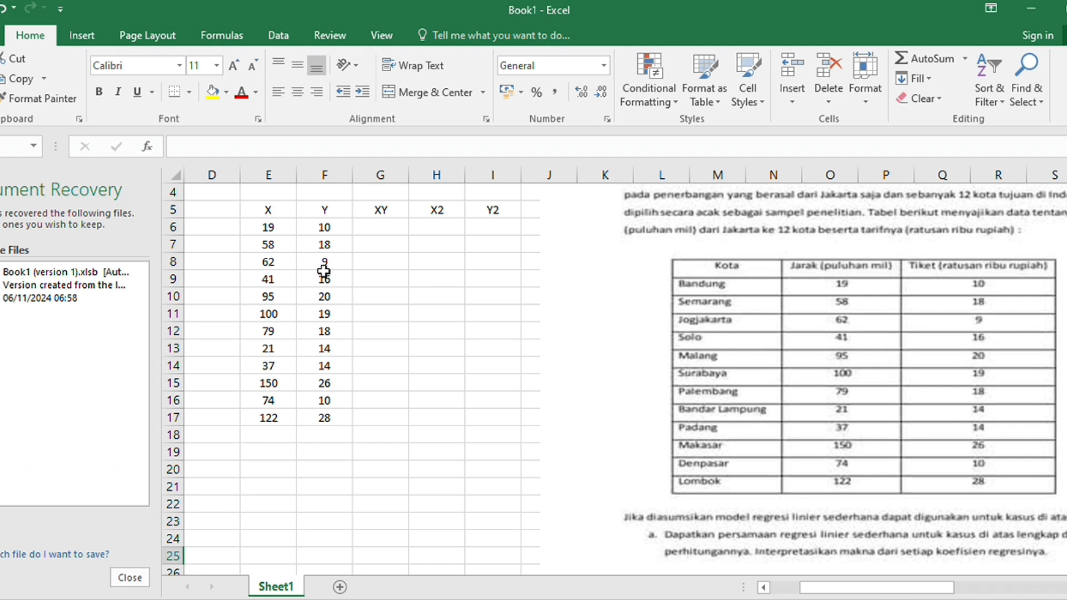
Calculate the XY column by entering =E6*F6 in G6 and filling the formula down through G17.
left_click(397, 222)
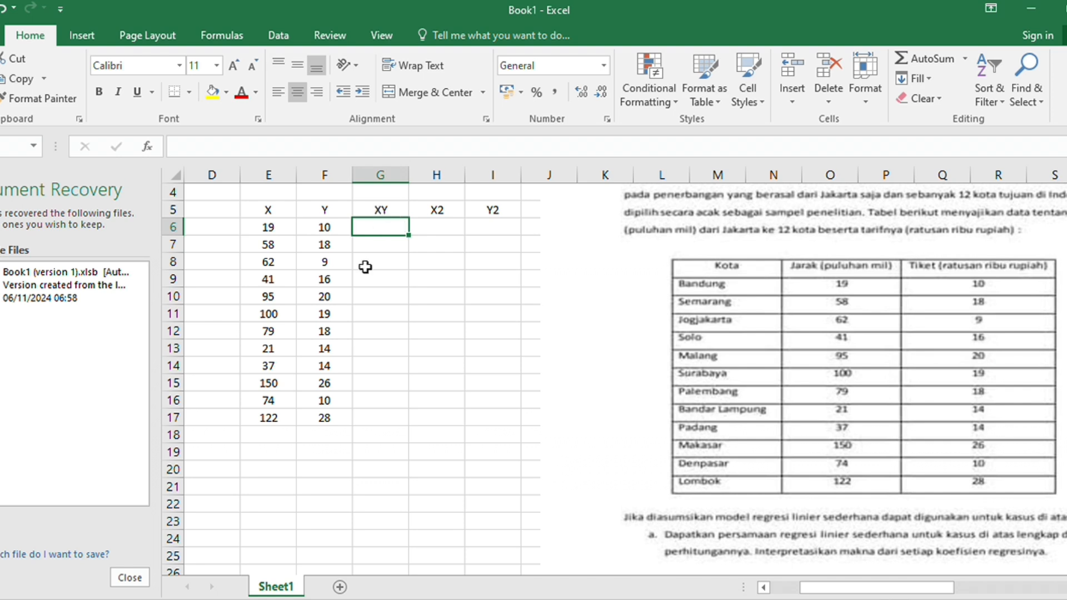
type("=")
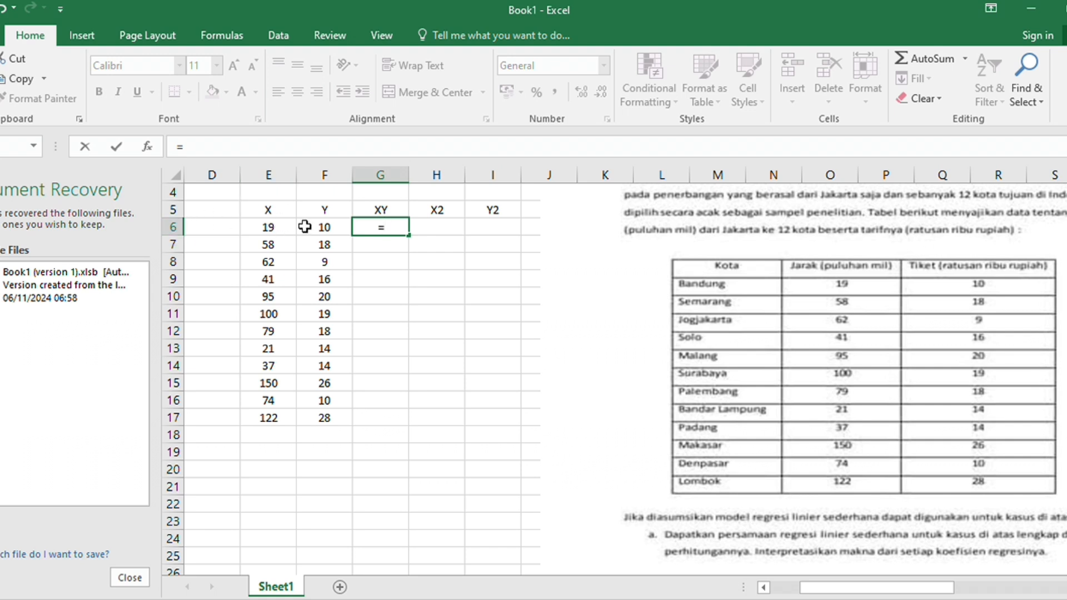
type("E6*")
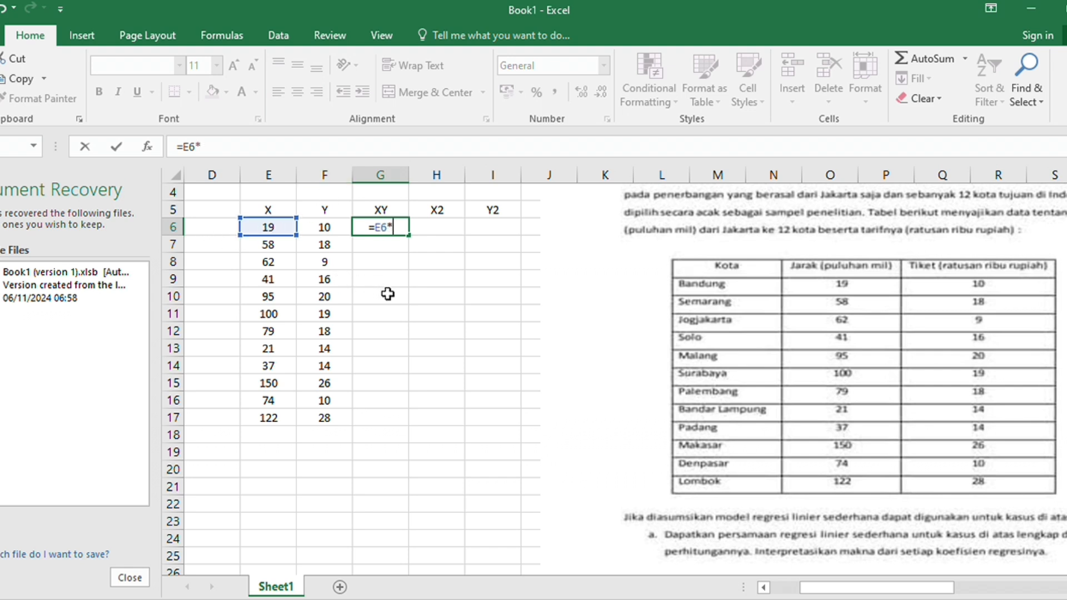
type("F6")
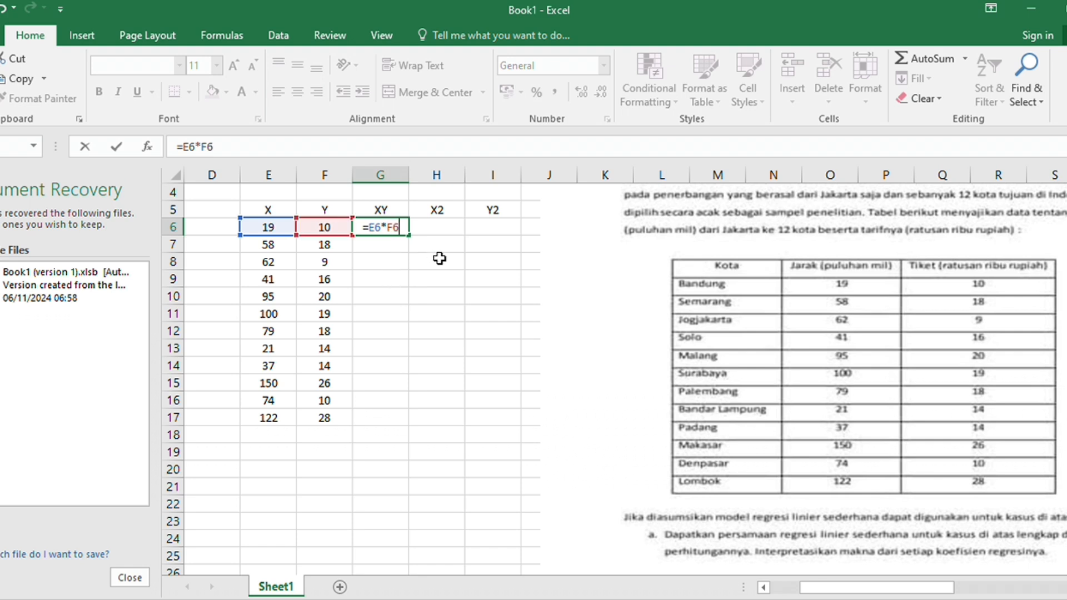
left_click(474, 262)
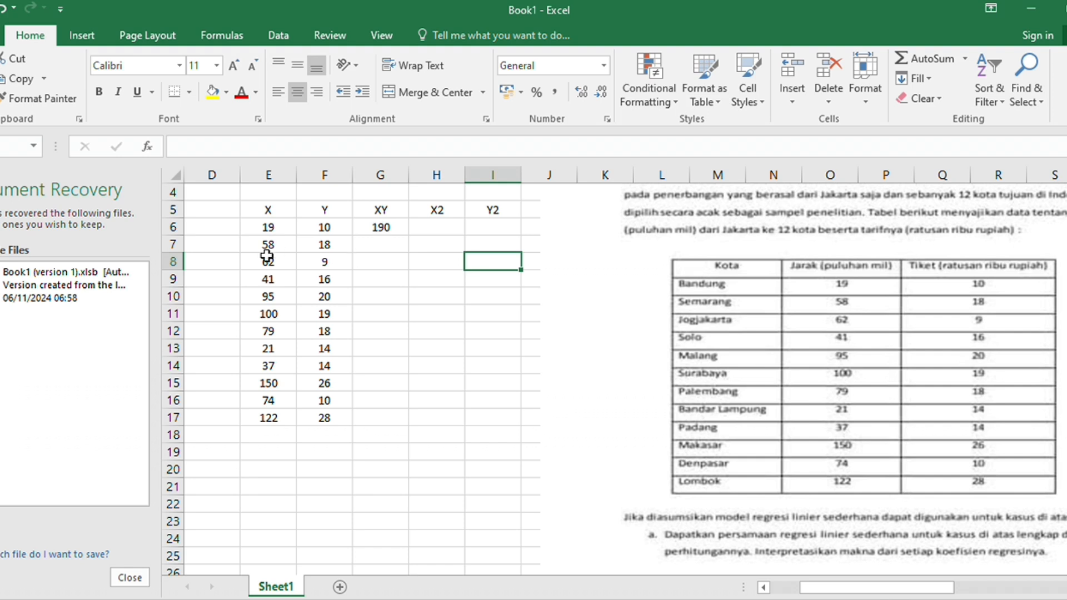
left_click(383, 227)
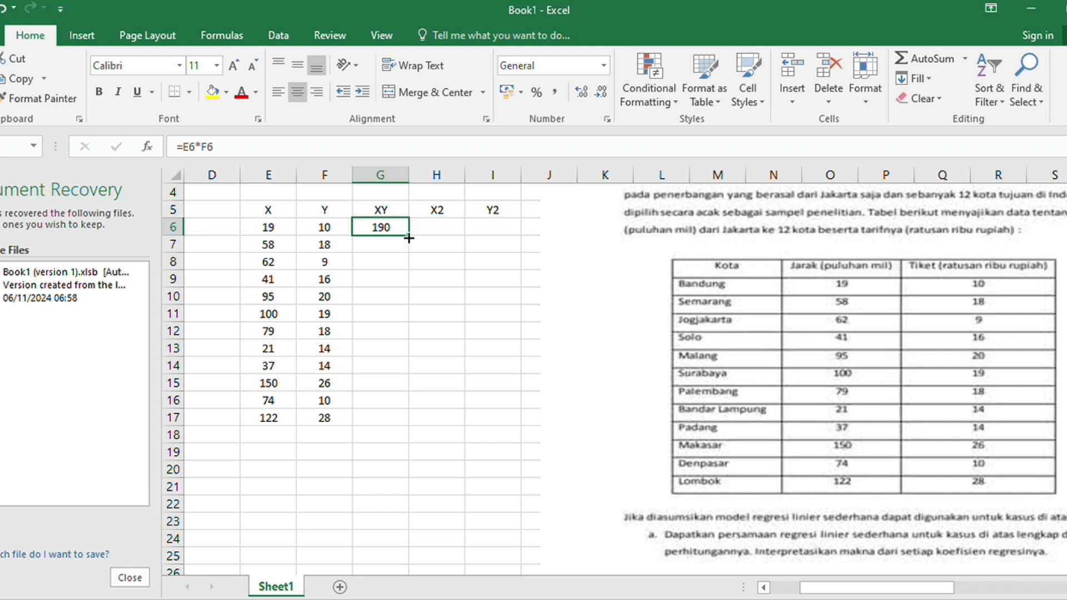
left_click_drag(409, 238, 389, 420)
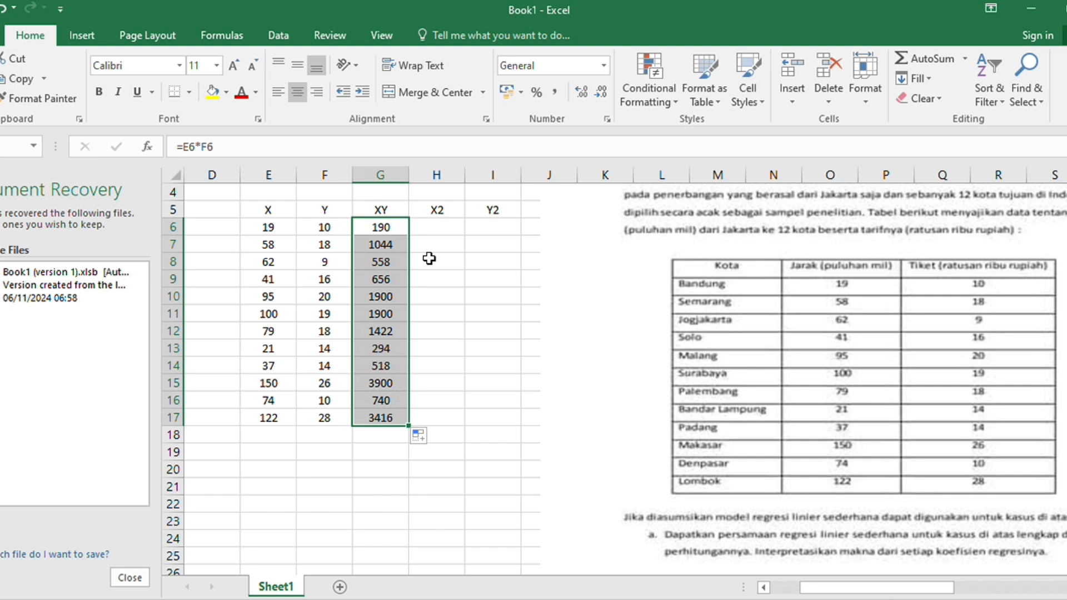
Calculate the X2 column by entering =E6*E6 in H6 and filling the formula down through H17.
left_click(468, 228)
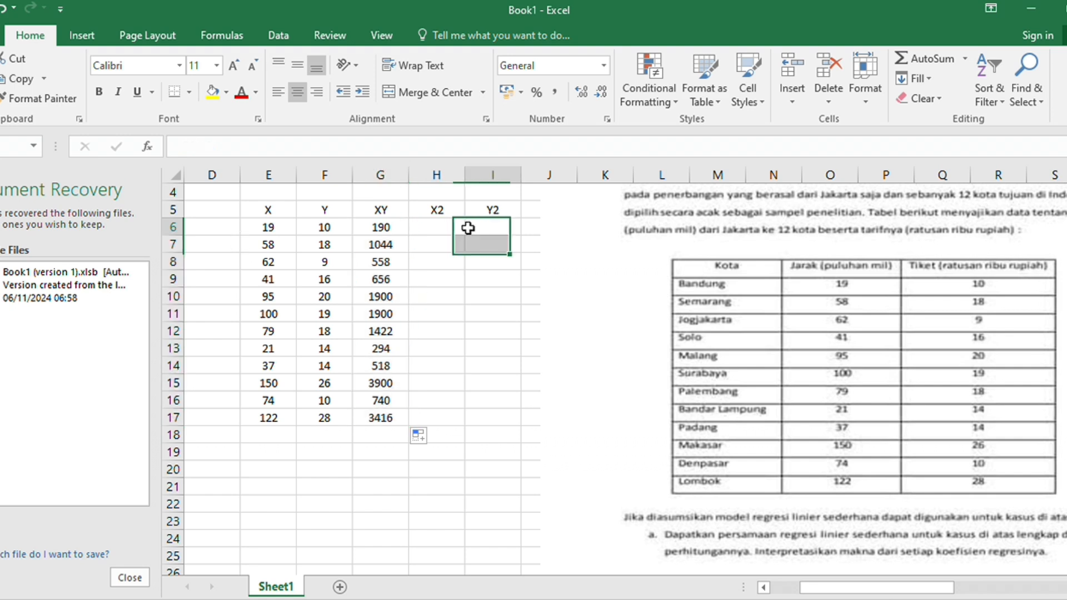
left_click(451, 228)
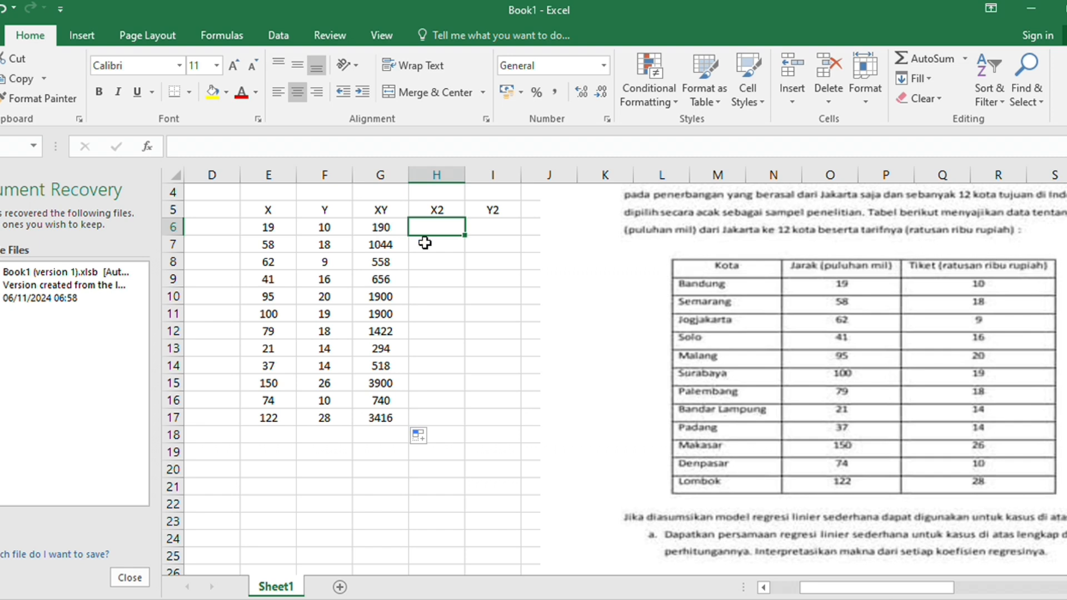
type("=")
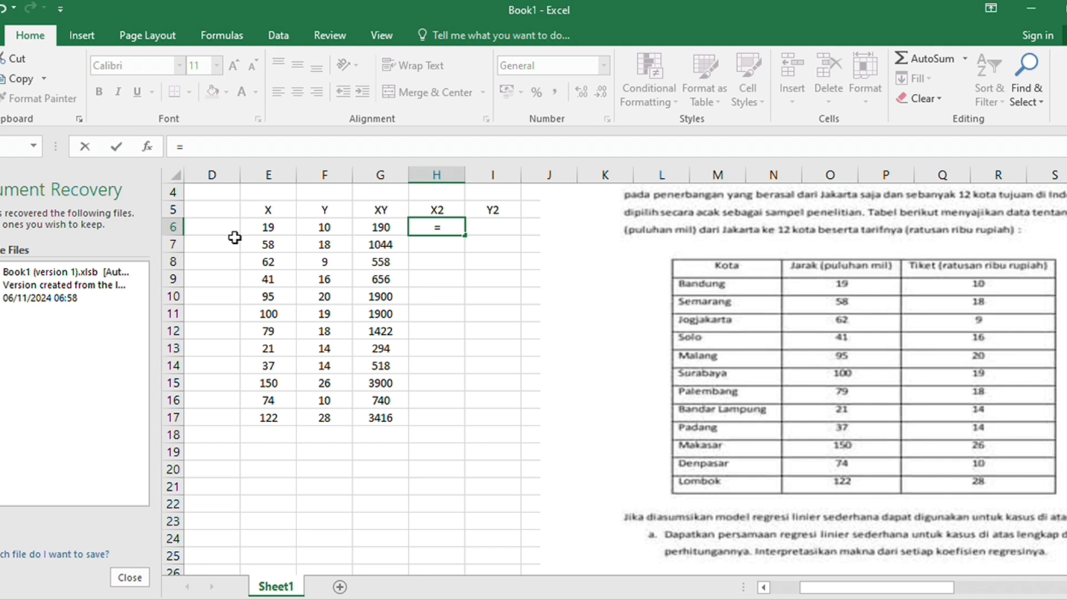
type("E6")
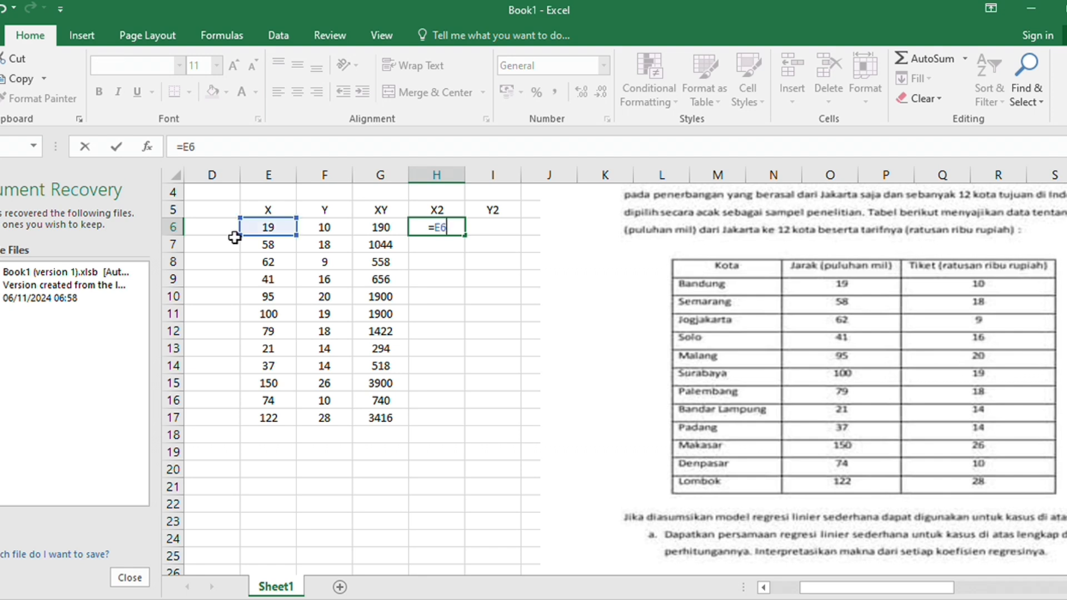
type("*E6")
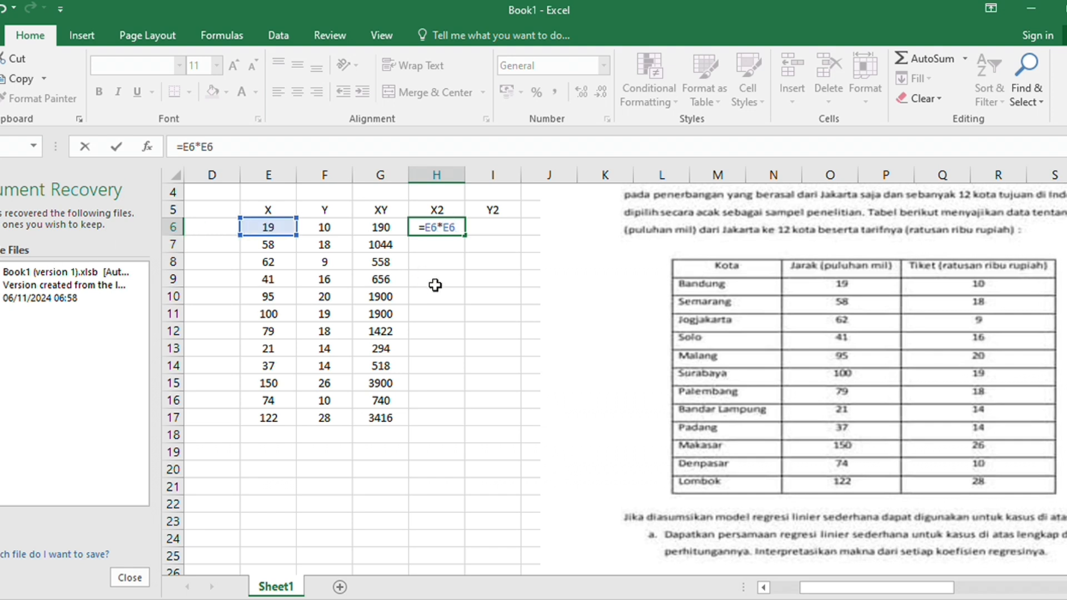
key("Return")
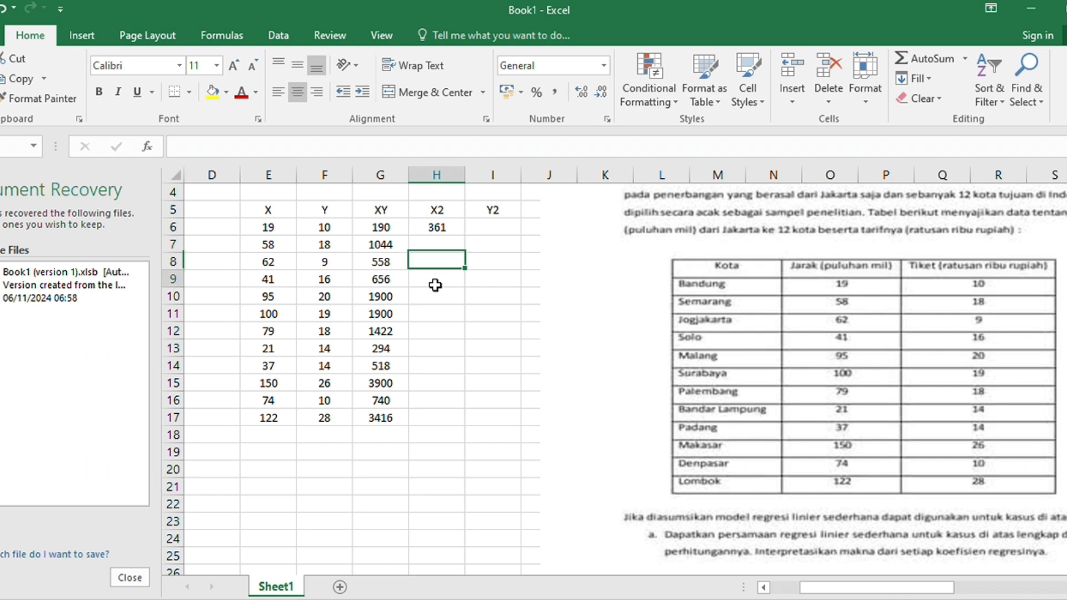
left_click_drag(436, 283, 448, 230)
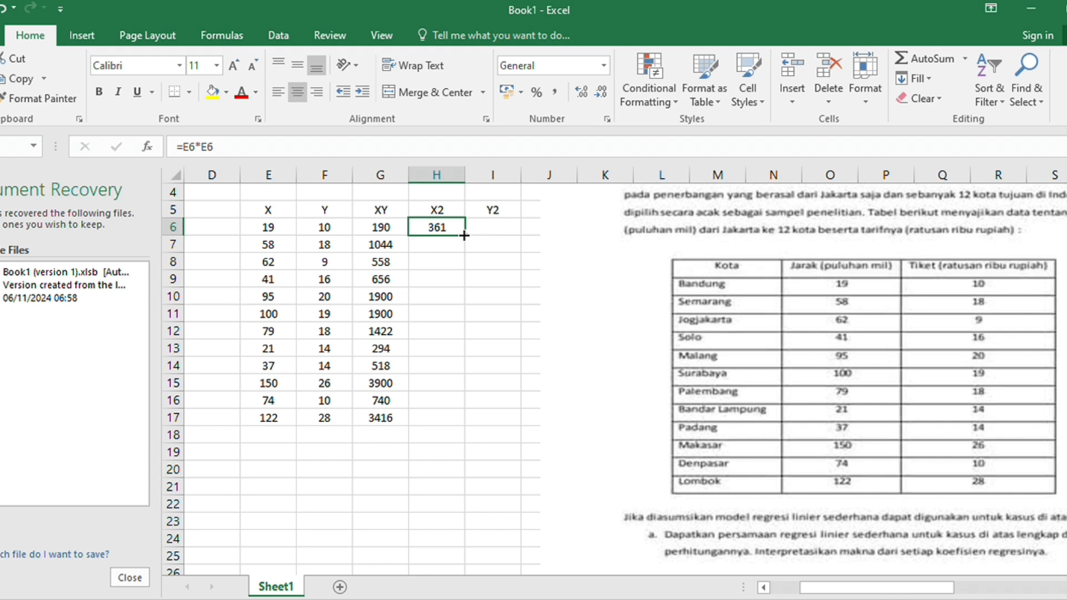
left_click_drag(465, 236, 441, 420)
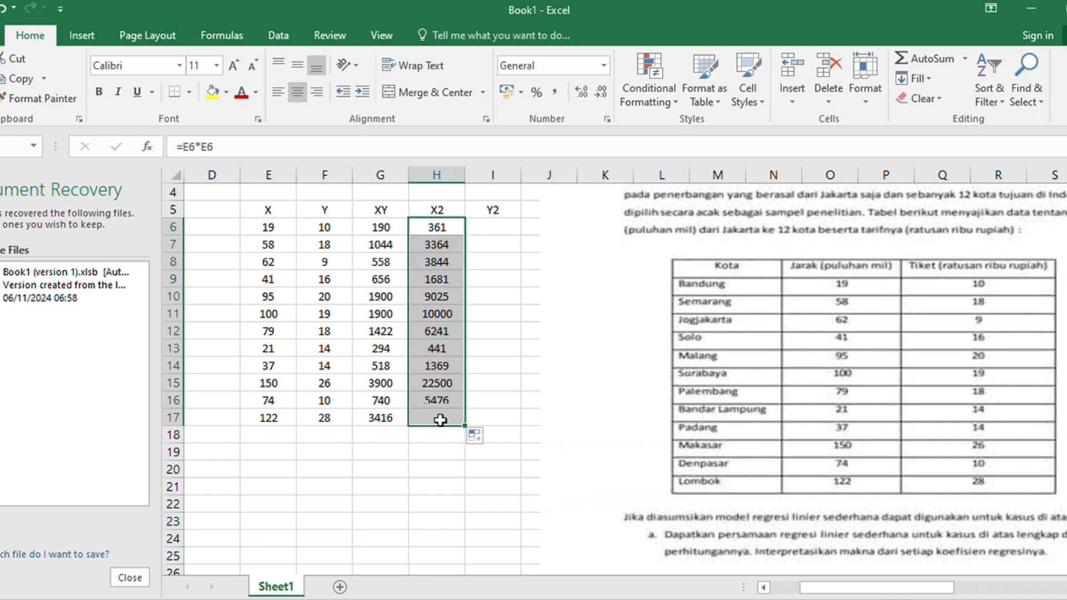
Calculate the Y2 column by entering =F6*F6 in I6 and filling the formula down through I17.
left_click(480, 234)
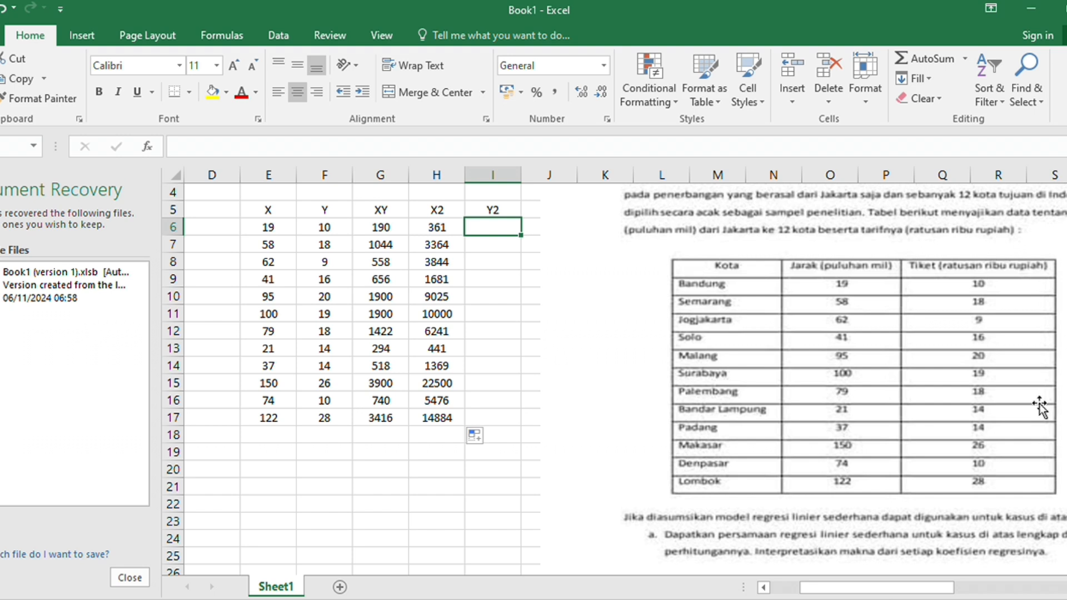
scroll(625, 378, "right", 10)
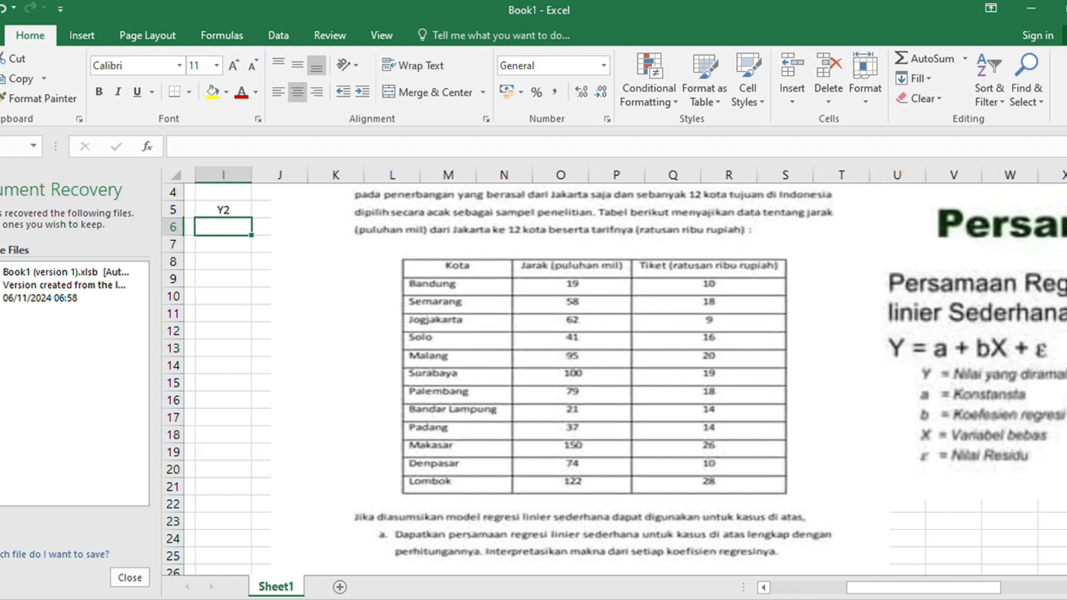
scroll(811, 432, "right", 4)
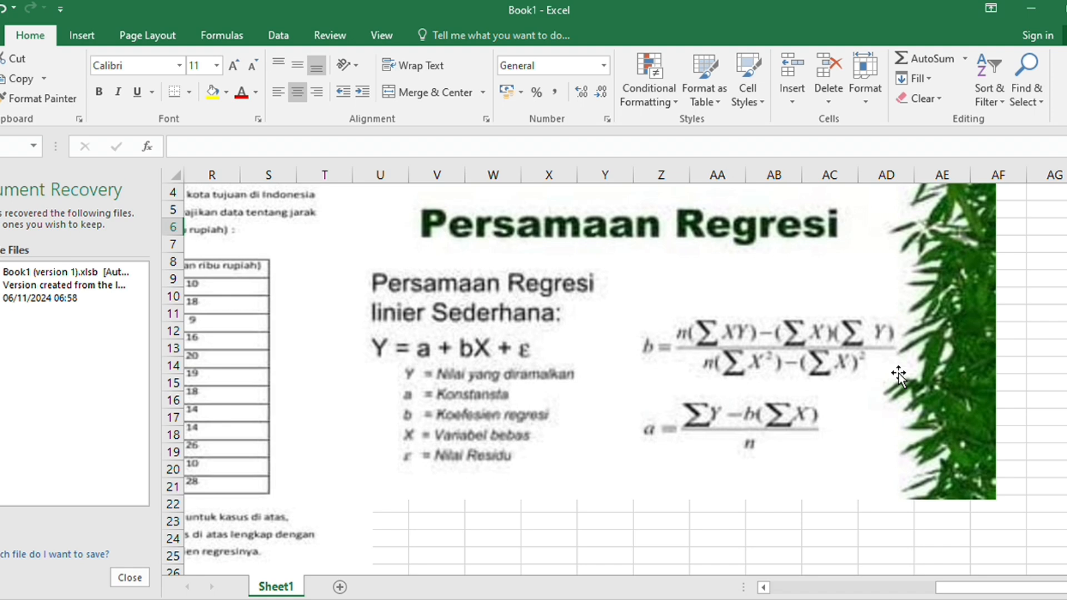
left_click(763, 588)
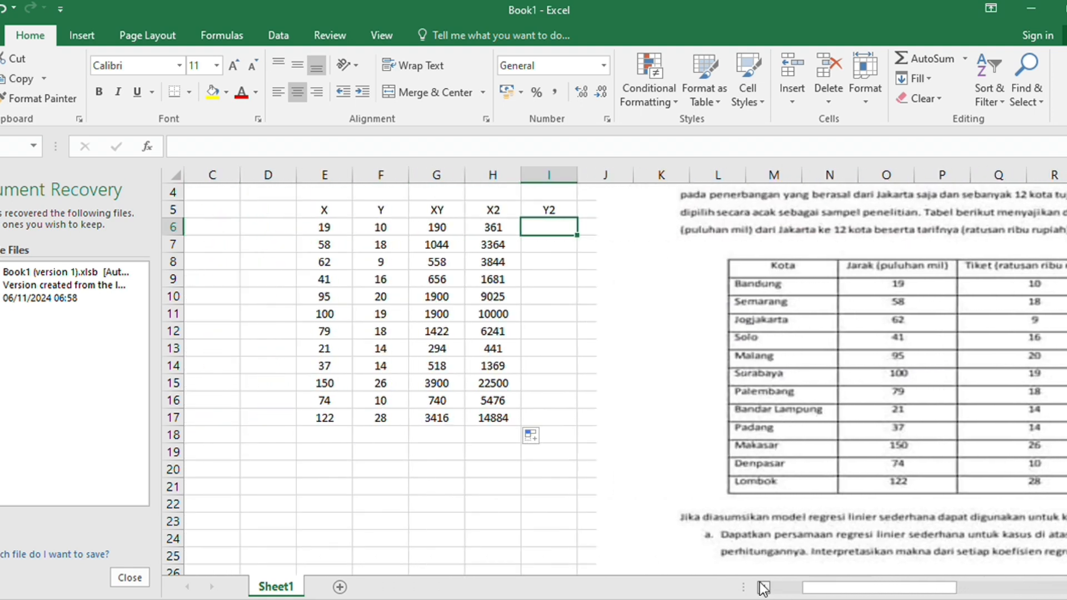
left_click(764, 587)
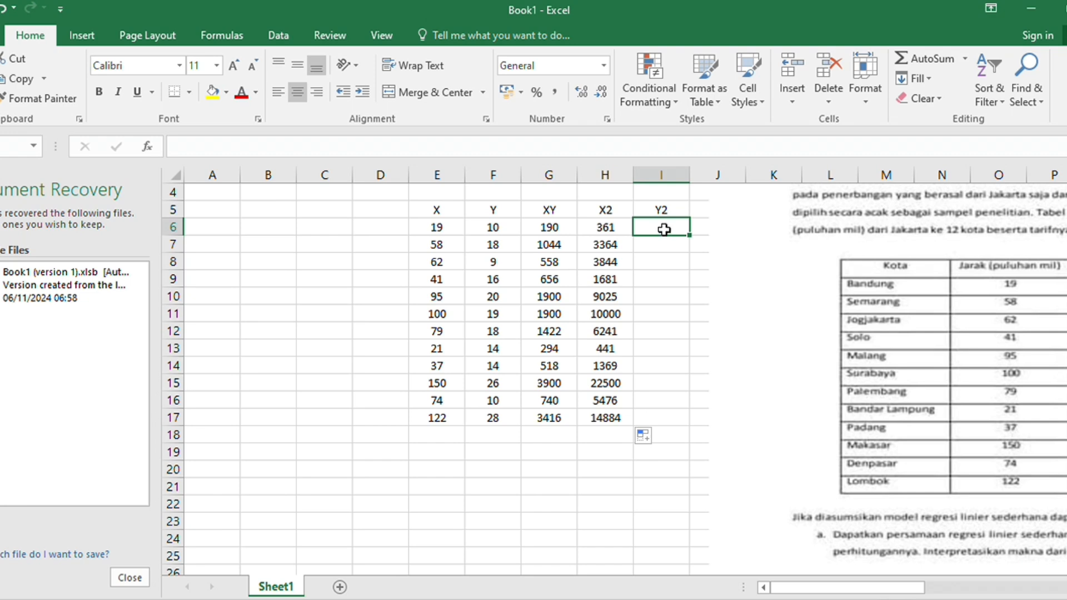
type("=")
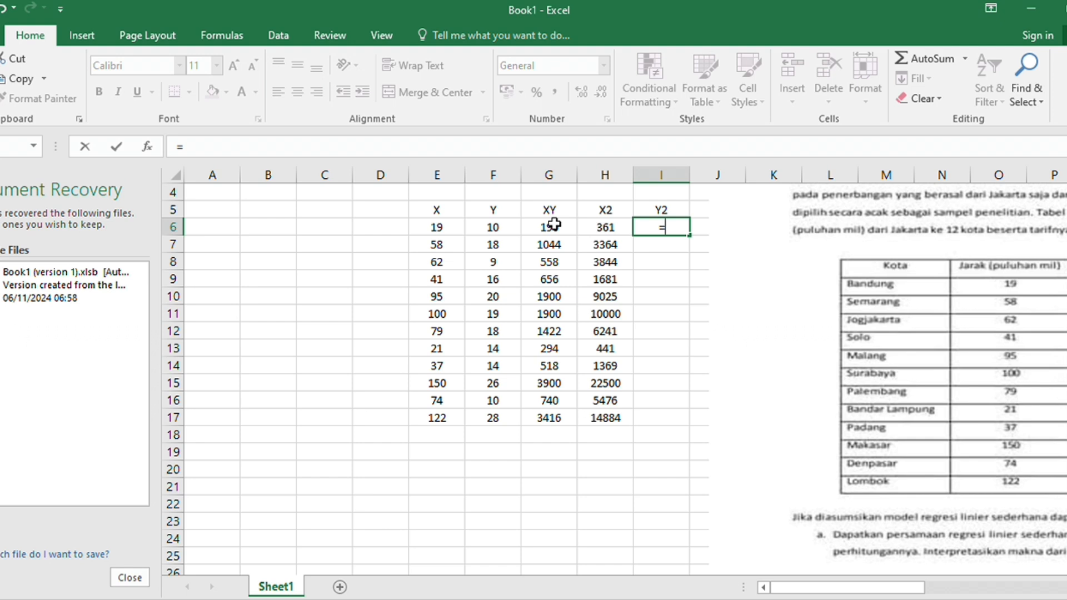
type("F5")
key("BackSpace")
type("6")
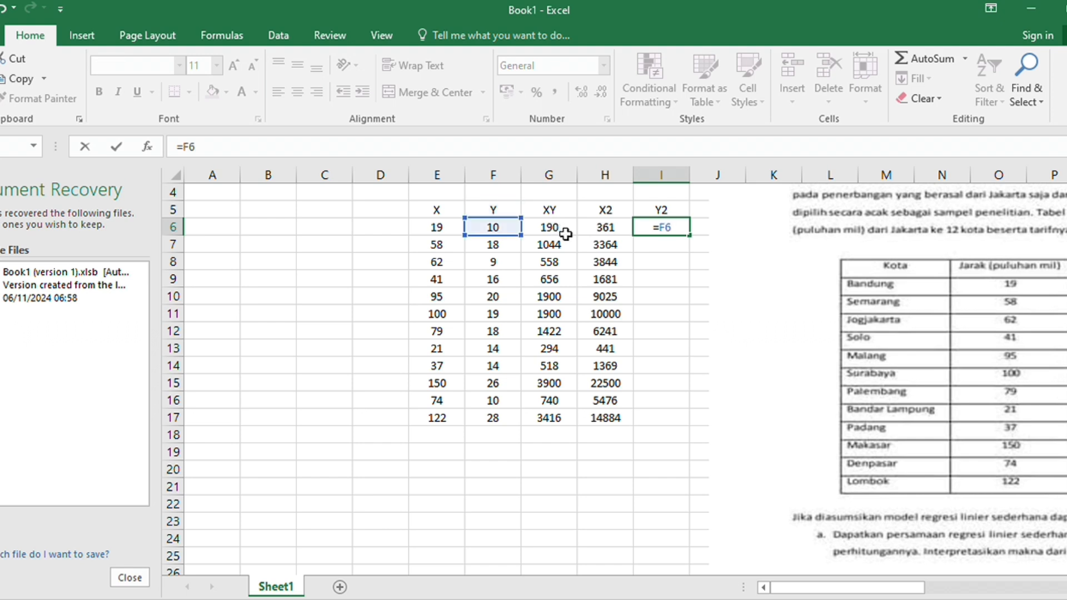
type("*F6")
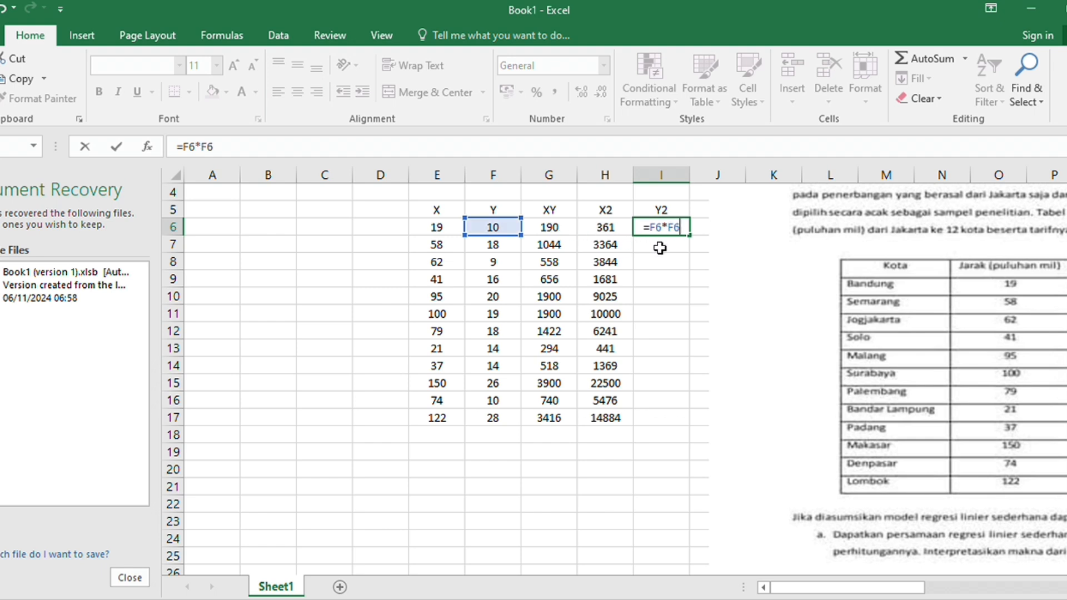
key("Return")
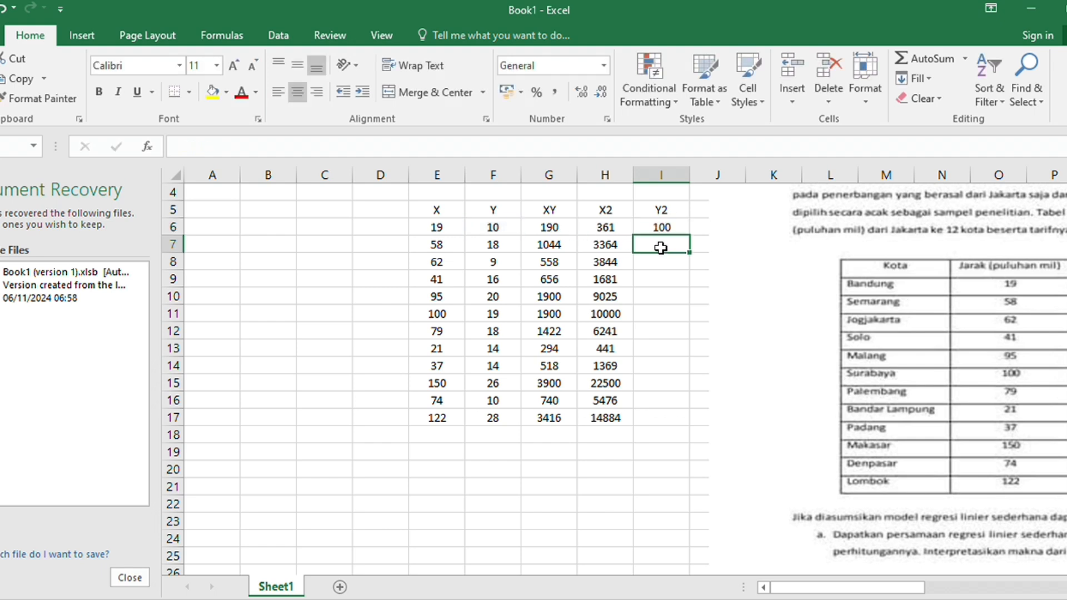
left_click(679, 227)
left_click_drag(690, 236, 680, 424)
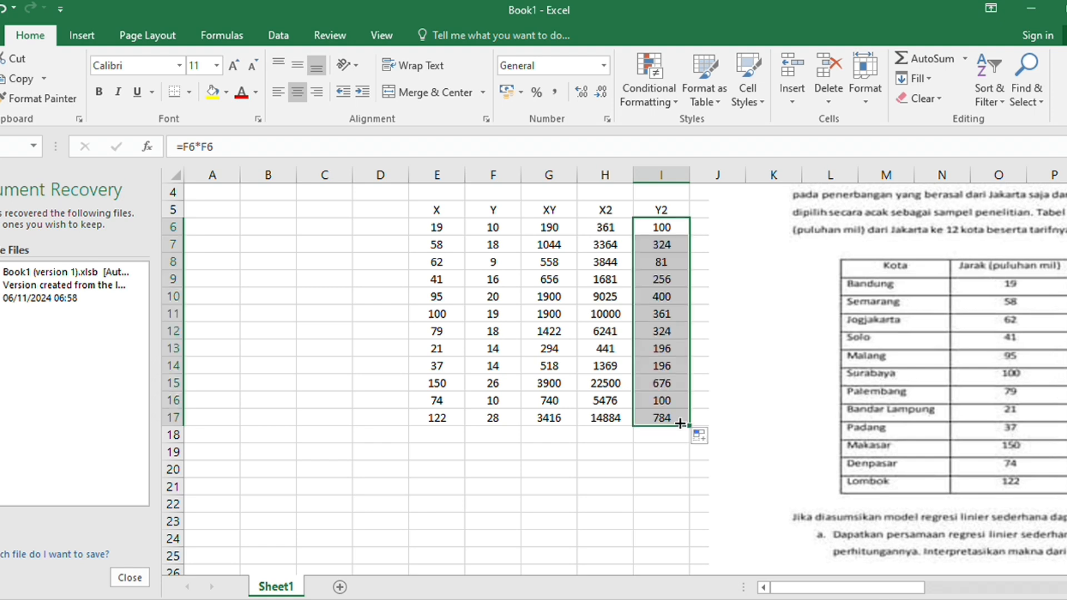
Total the X column in E18 with the formula =SUM(E6:E17).
left_click(569, 459)
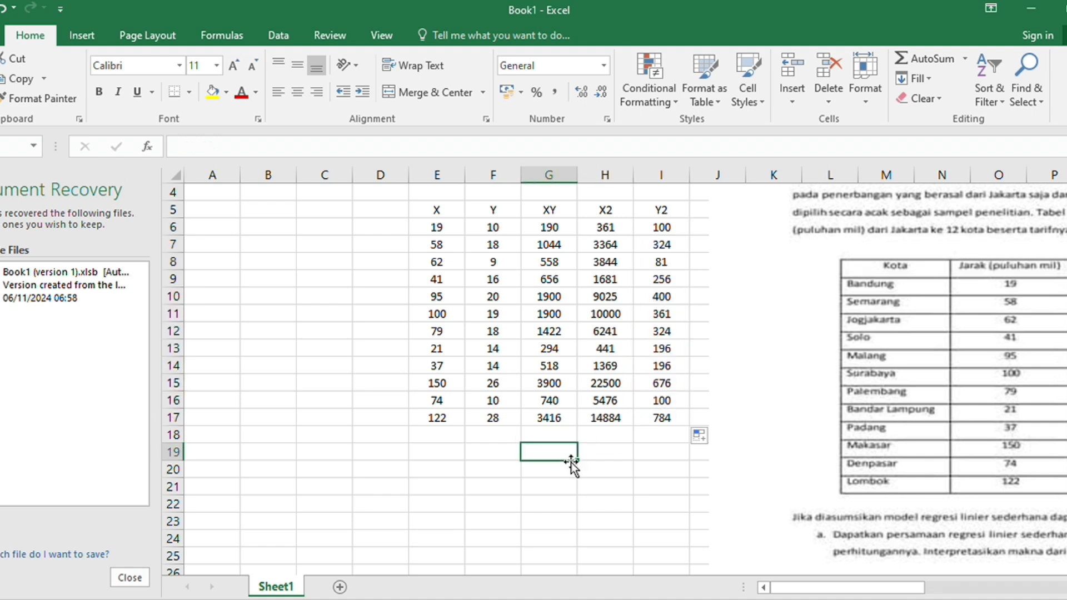
left_click(384, 439)
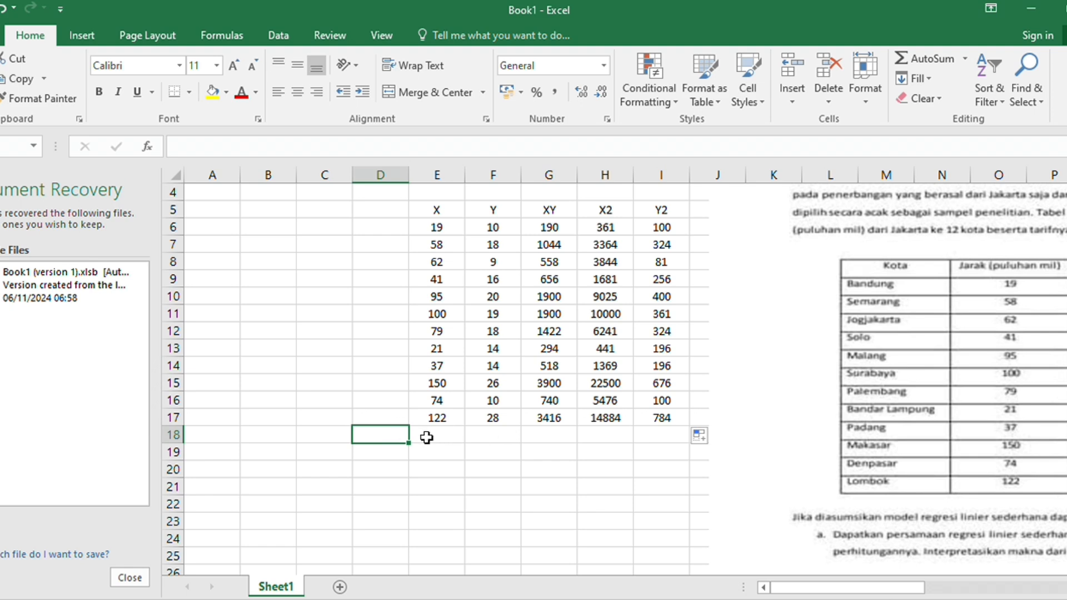
left_click(426, 438)
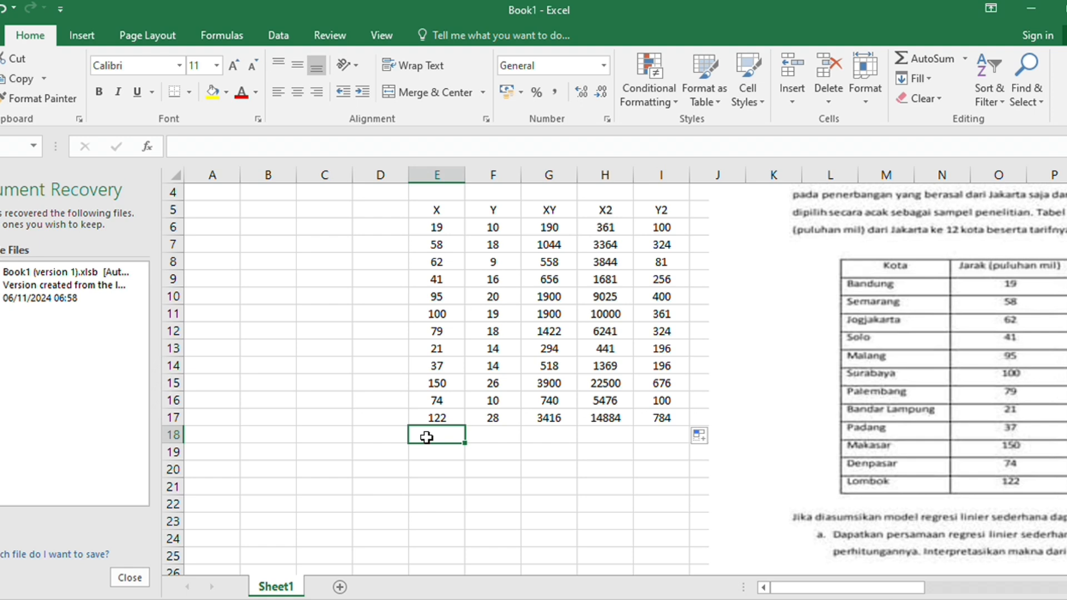
type("=")
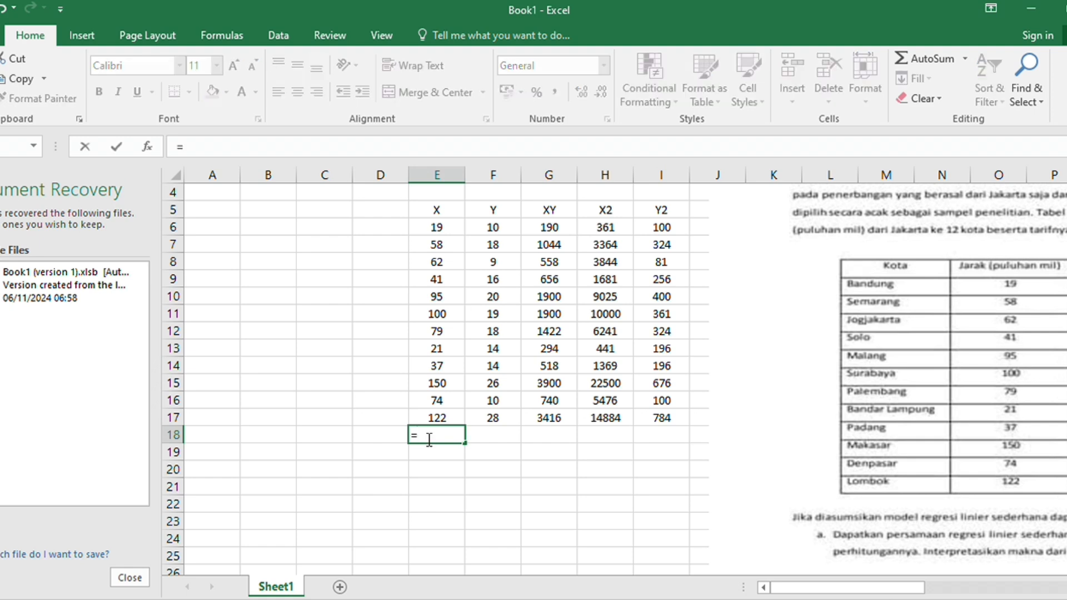
type("SUM(")
left_click(455, 230)
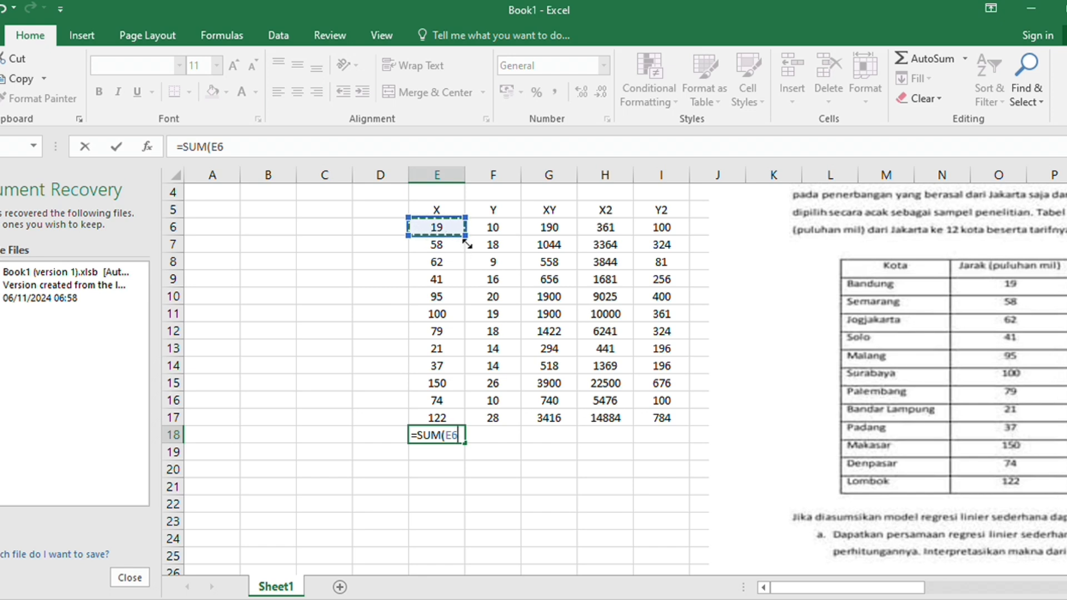
left_click_drag(469, 244, 447, 426)
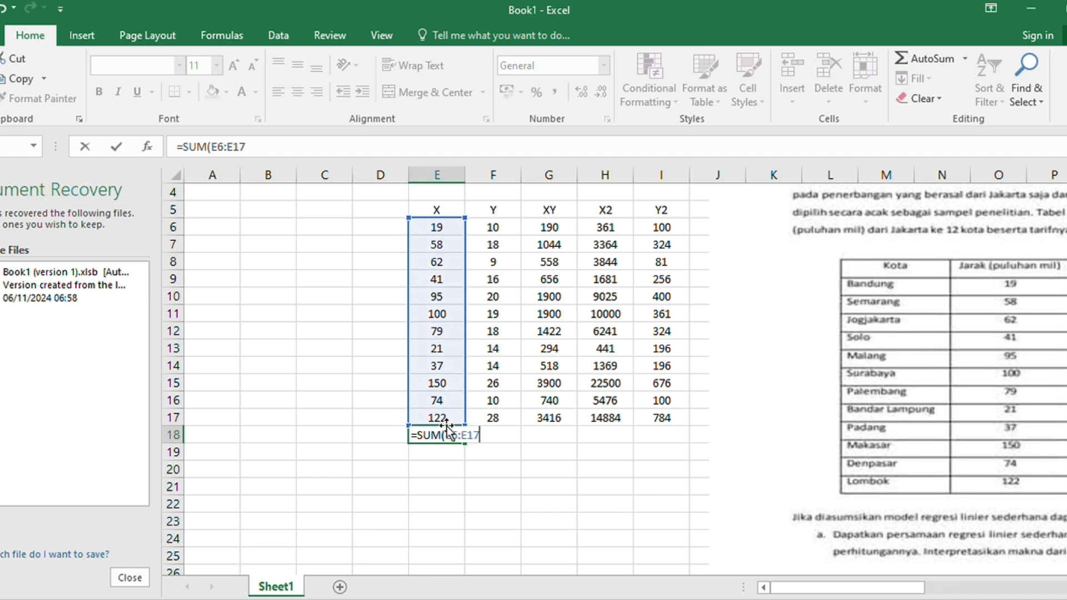
key("Return")
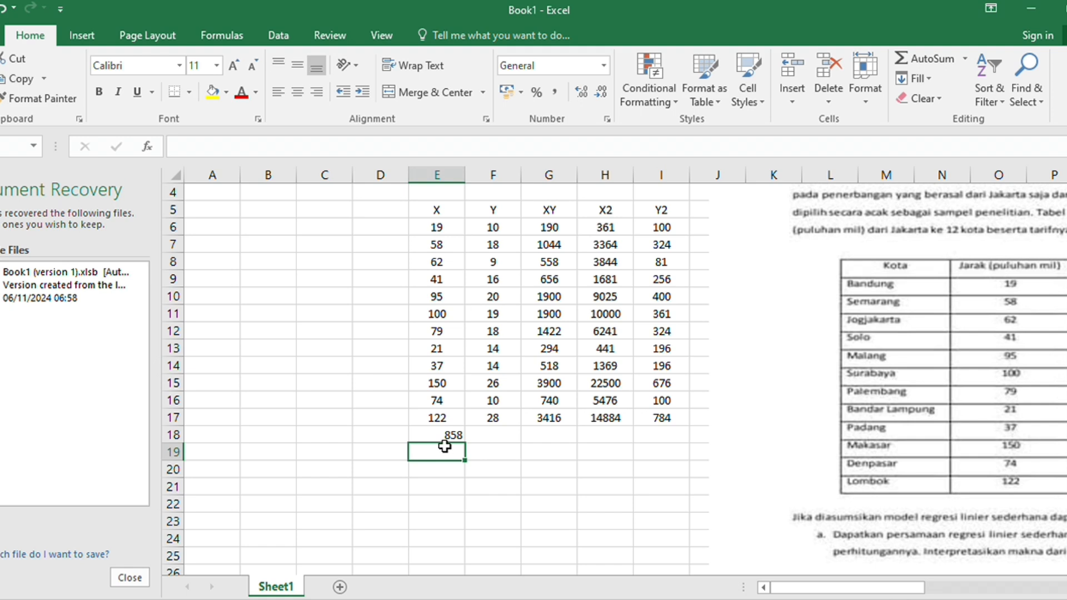
Total the Y column in F18 with the formula =SUM(F6:F17).
left_click(492, 225)
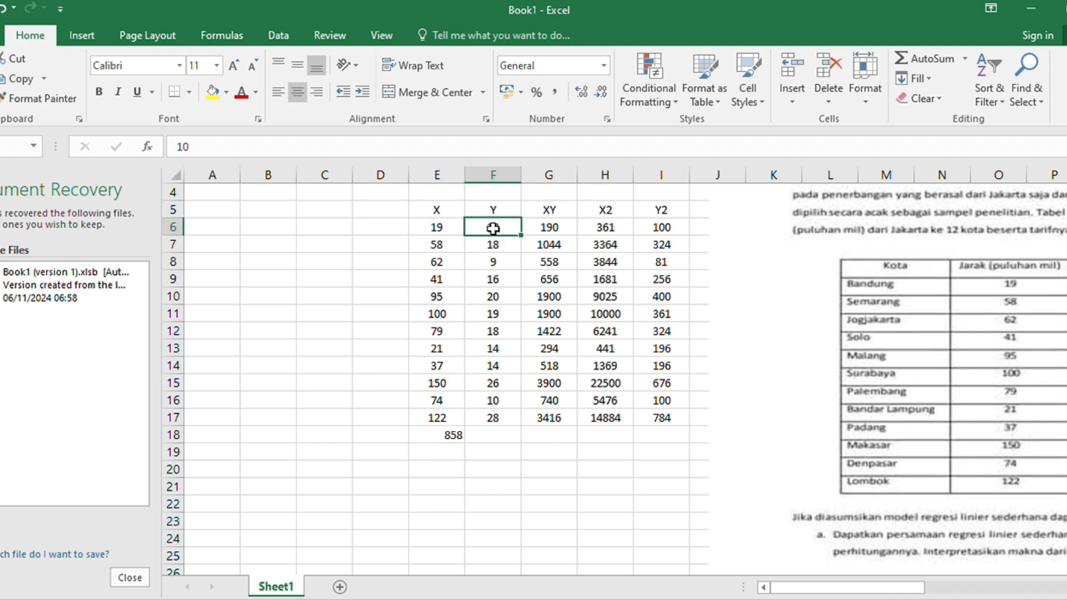
left_click(476, 432)
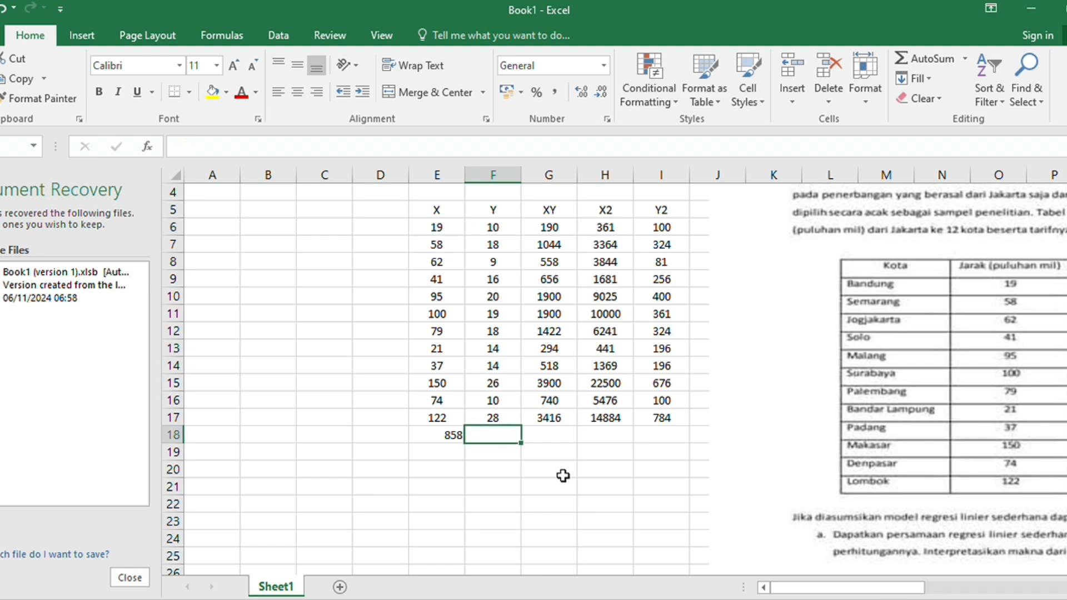
type("=SU")
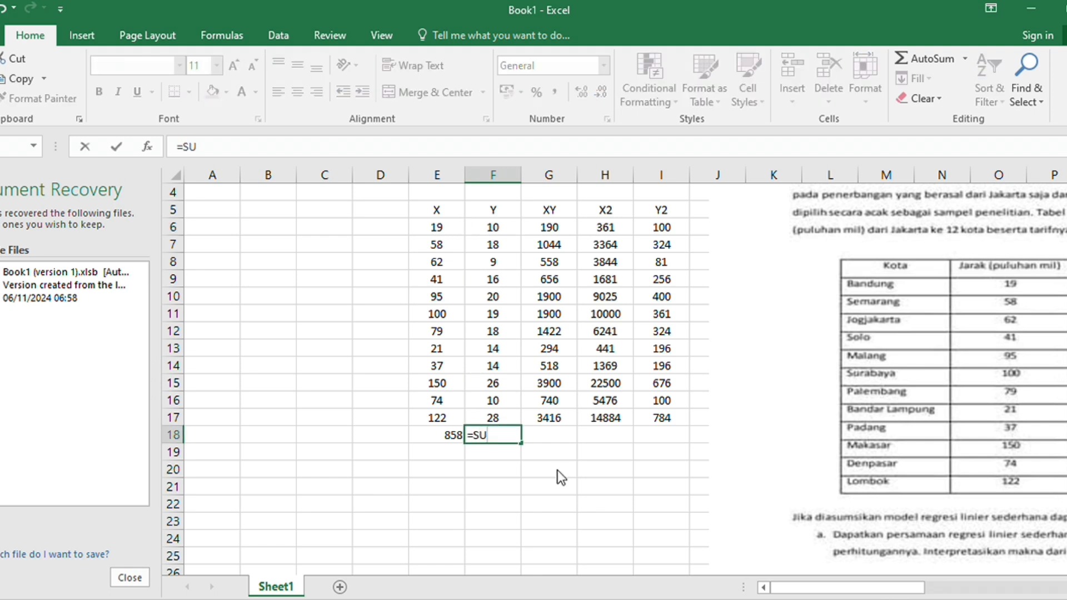
type("M(")
left_click(488, 230)
left_click_drag(488, 231, 510, 418)
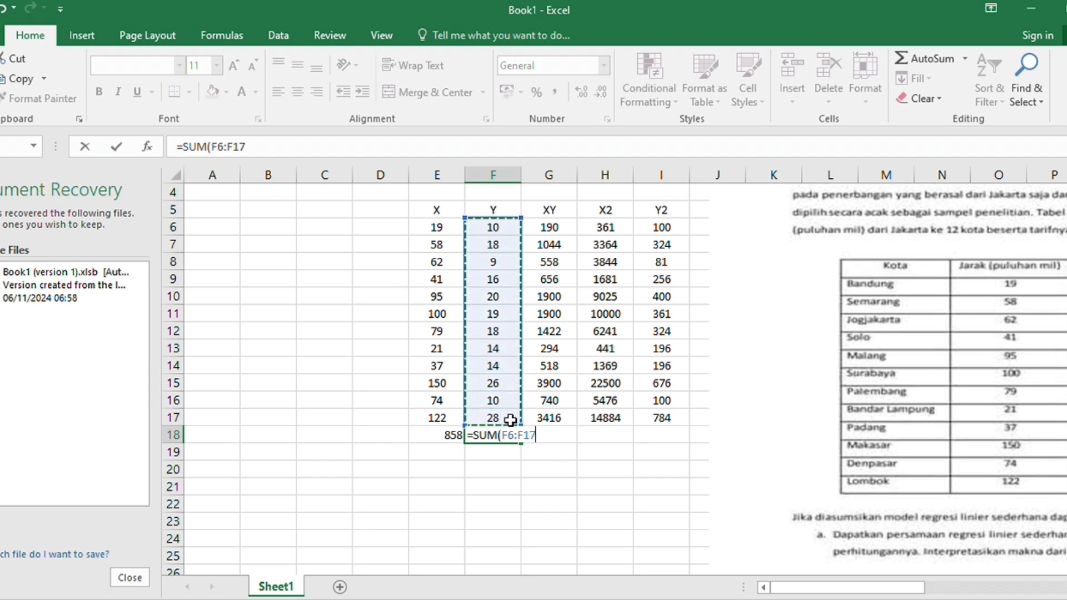
key("Return")
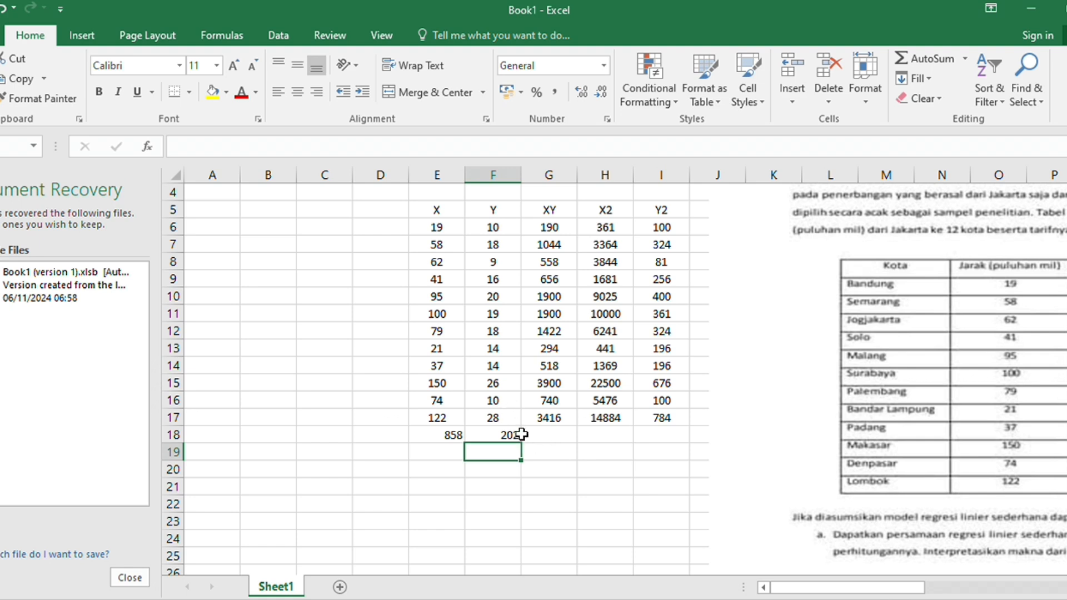
Total the XY column in G18 with the formula =SUM(G6:G17).
left_click(525, 437)
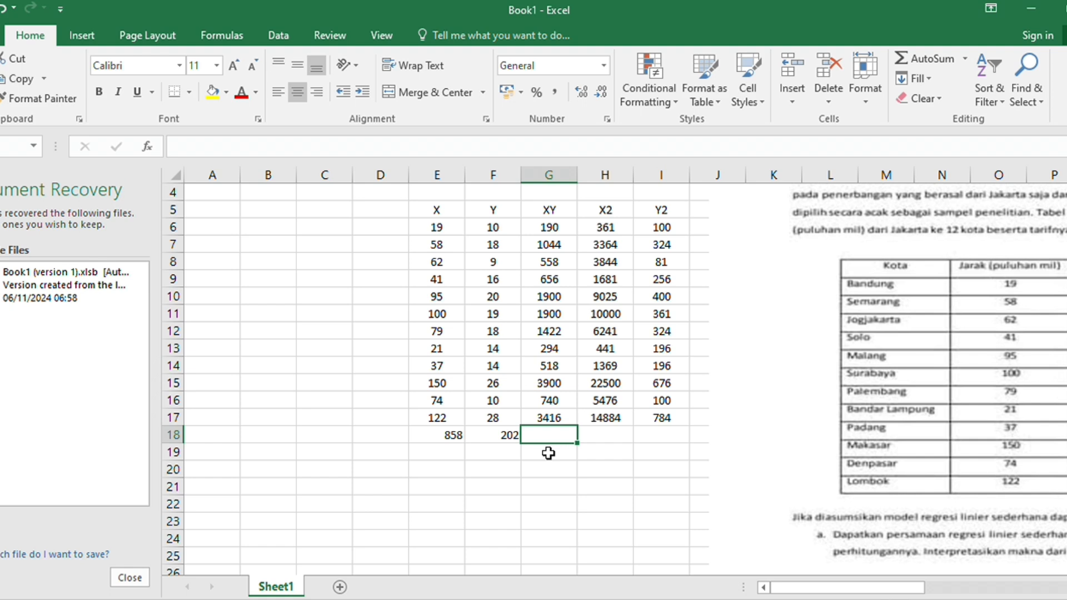
type("=SU")
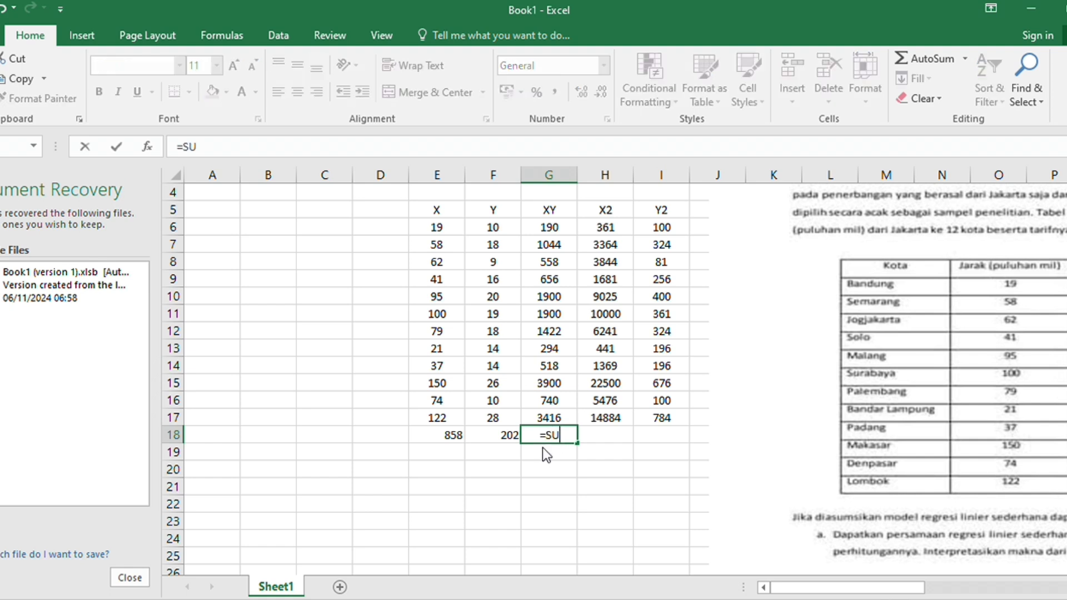
type("M(")
left_click(552, 231)
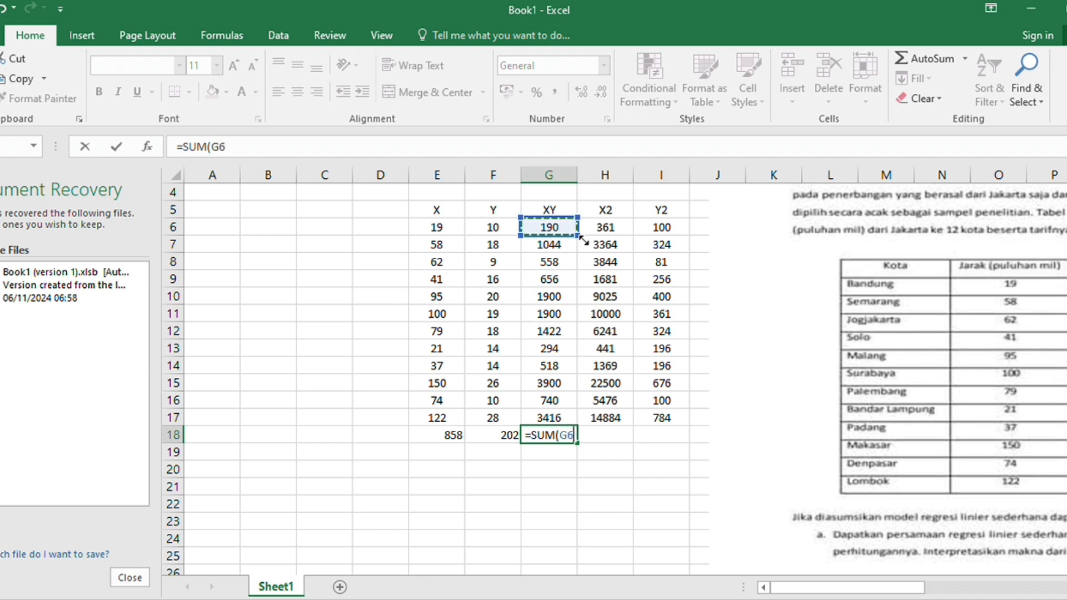
left_click_drag(580, 239, 578, 422)
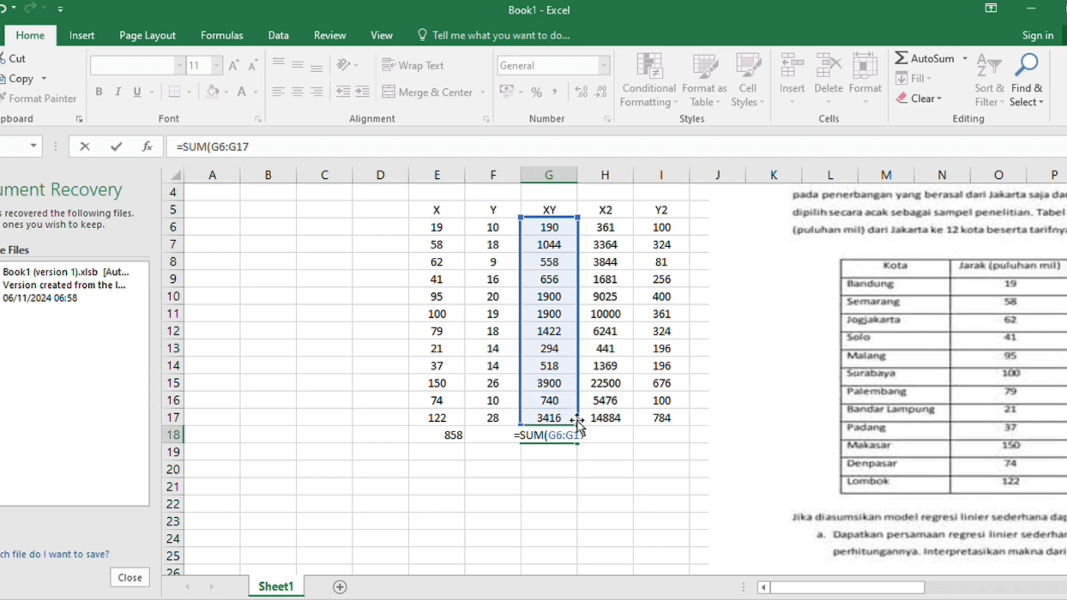
key("Return")
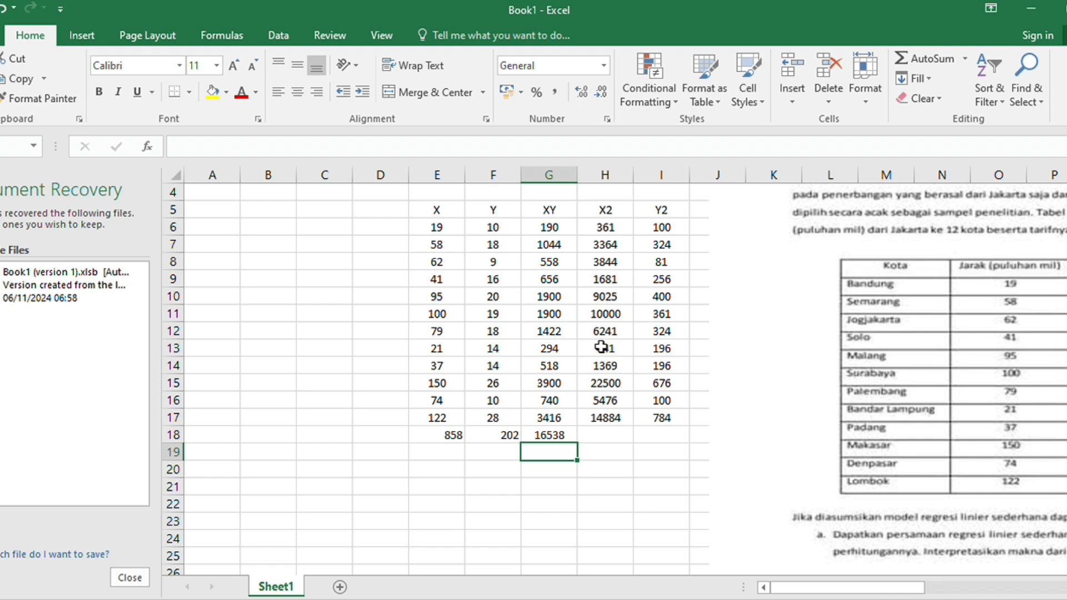
Total the X2 column in H18 with the formula =SUM(H6:H17).
left_click(600, 431)
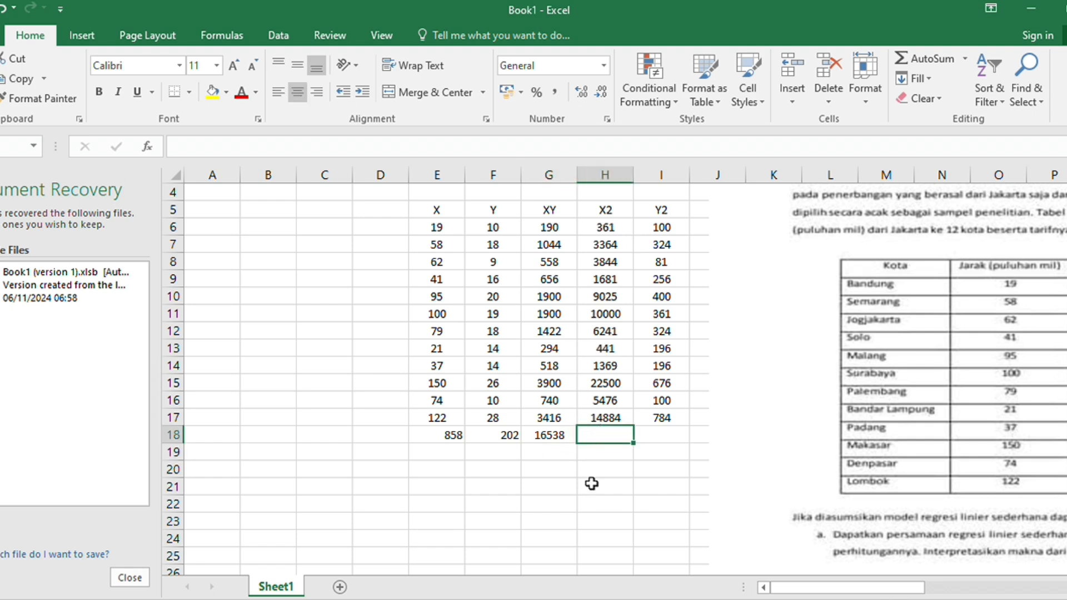
type("=SUM")
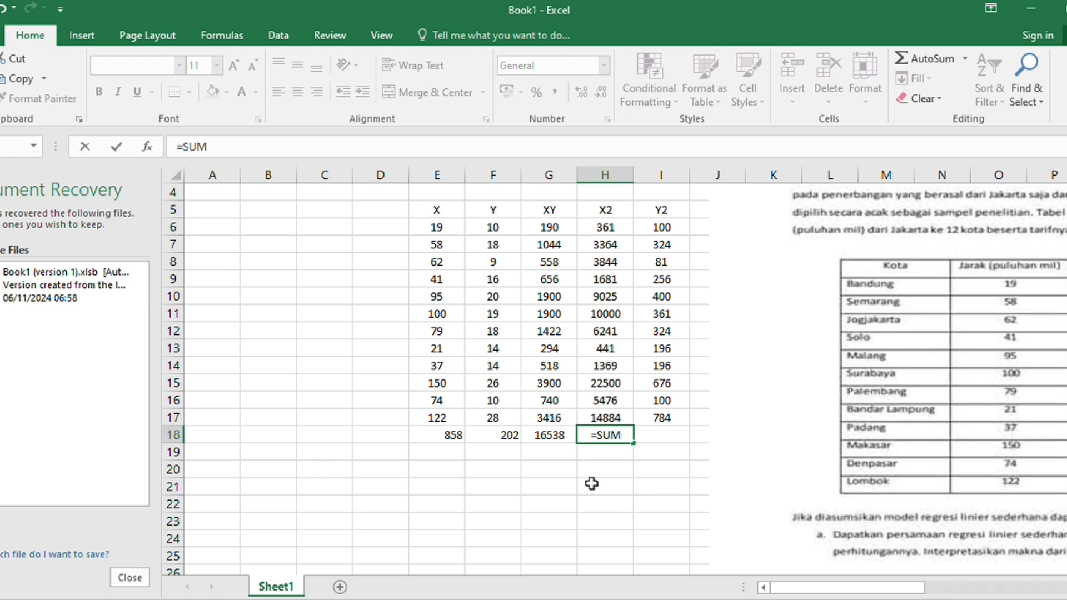
type("(")
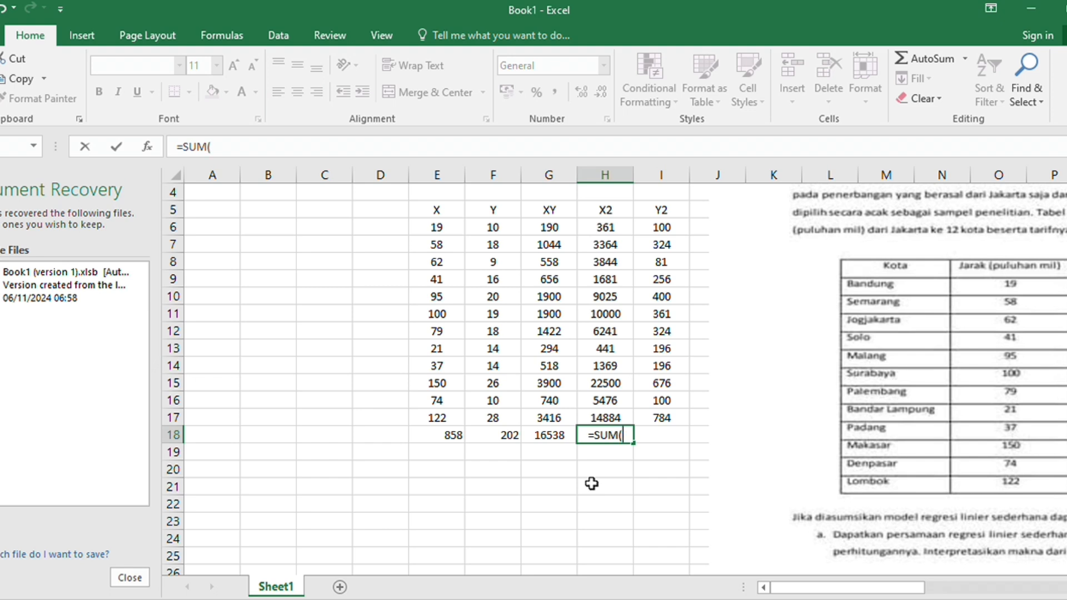
left_click(608, 237)
left_click(619, 227)
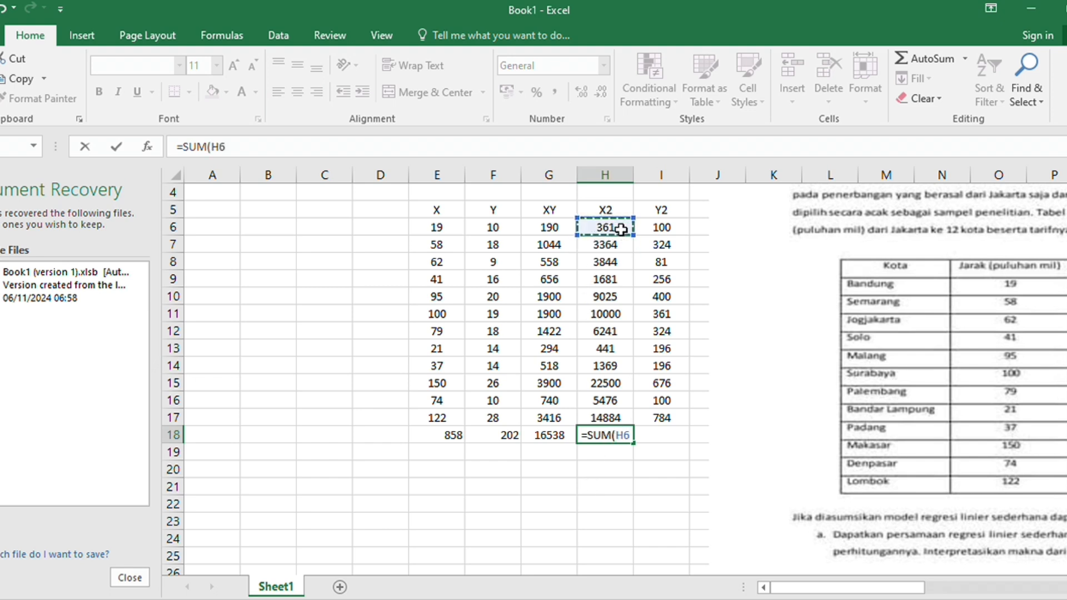
left_click_drag(621, 229, 631, 429)
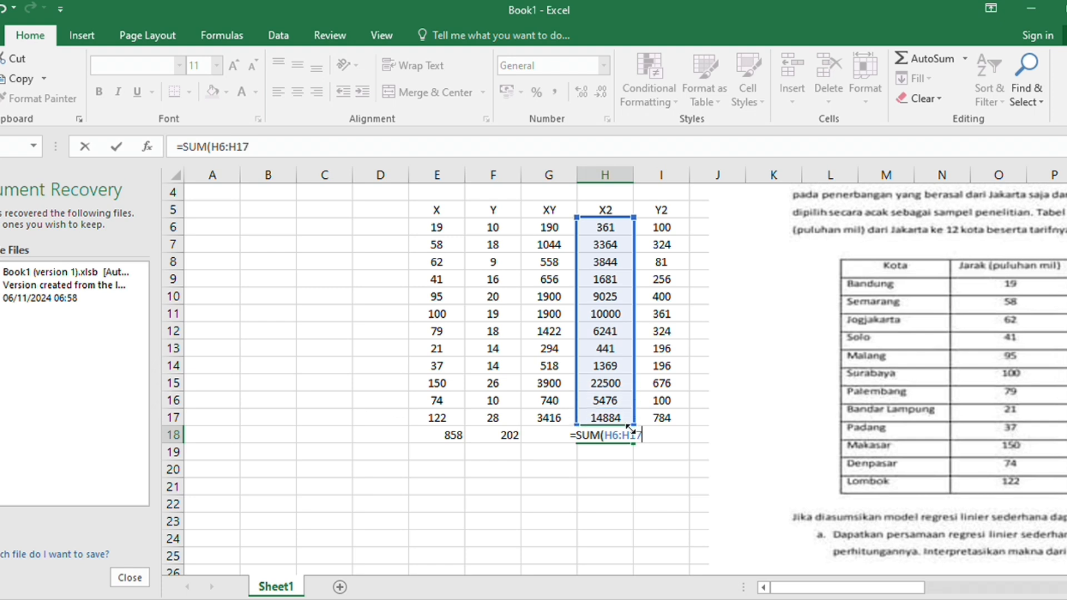
key("Return")
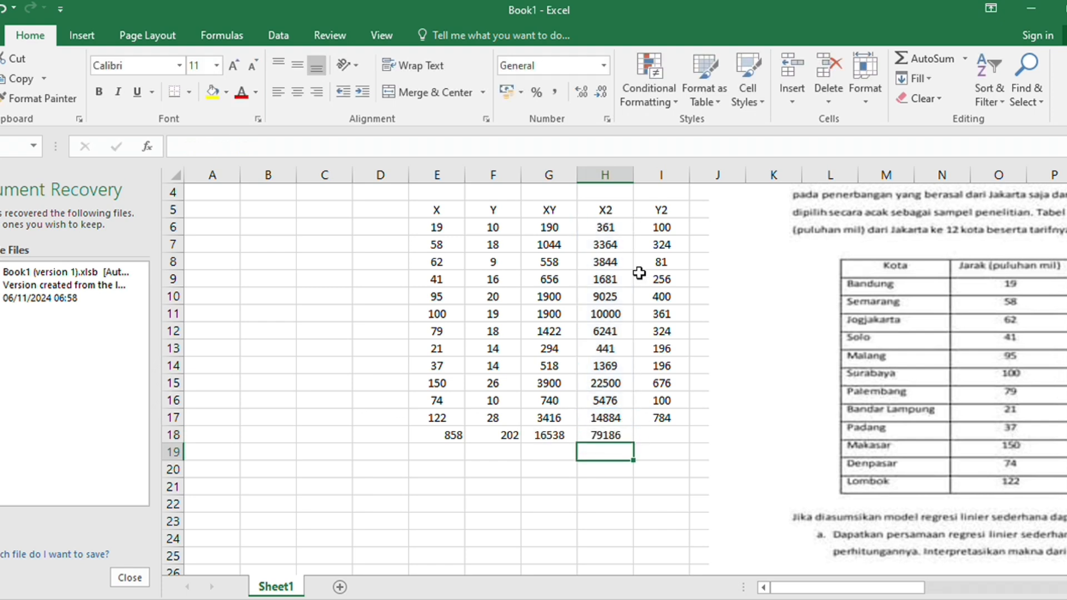
Total the Y2 column in I18 with the formula =SUM(I6:I17).
left_click(666, 442)
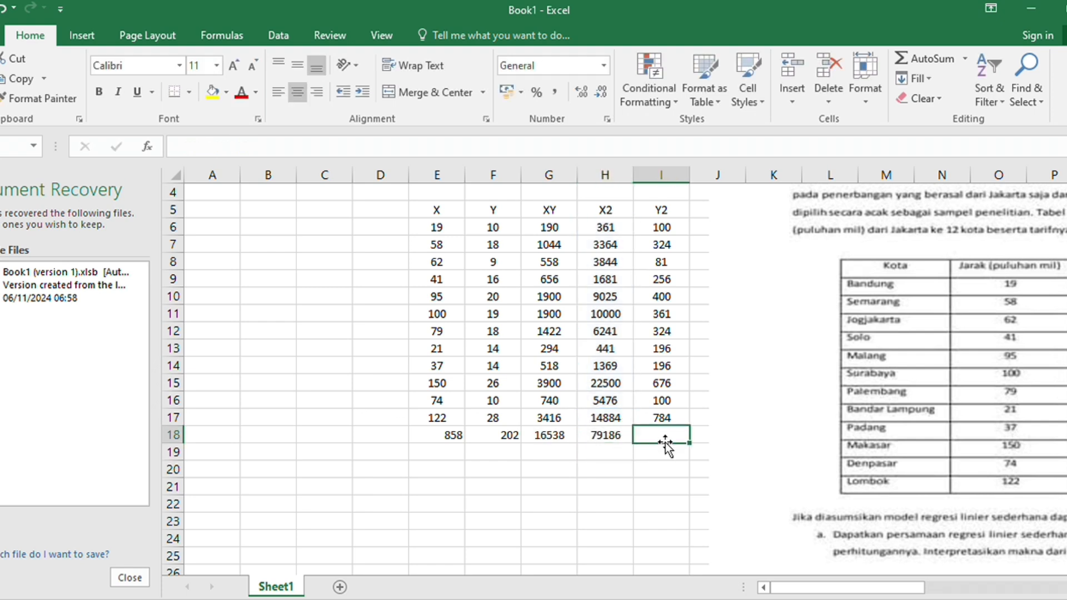
type("=SU")
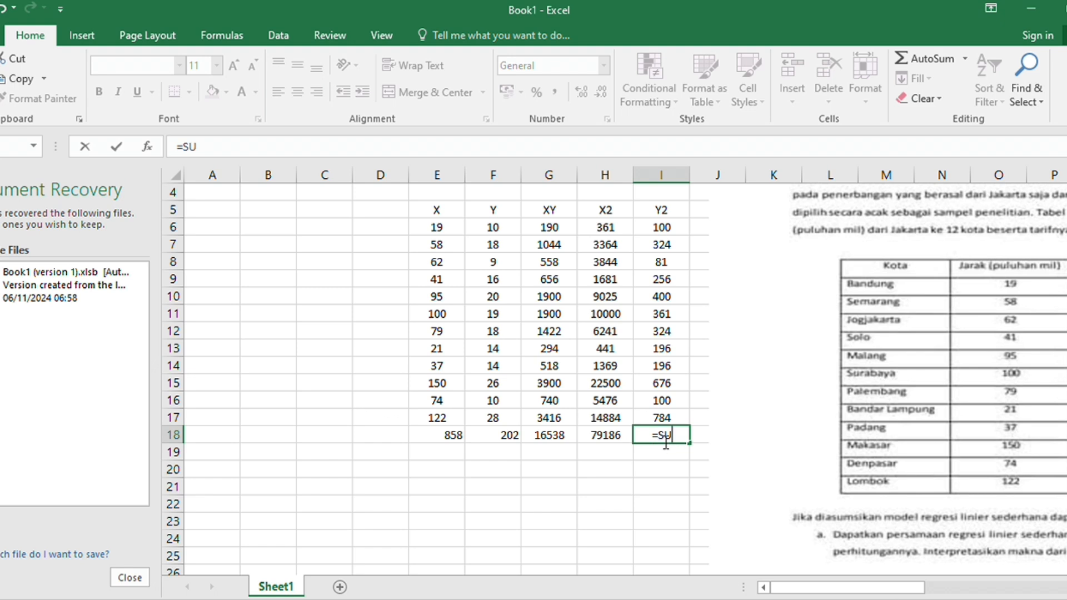
type("M(")
left_click(666, 224)
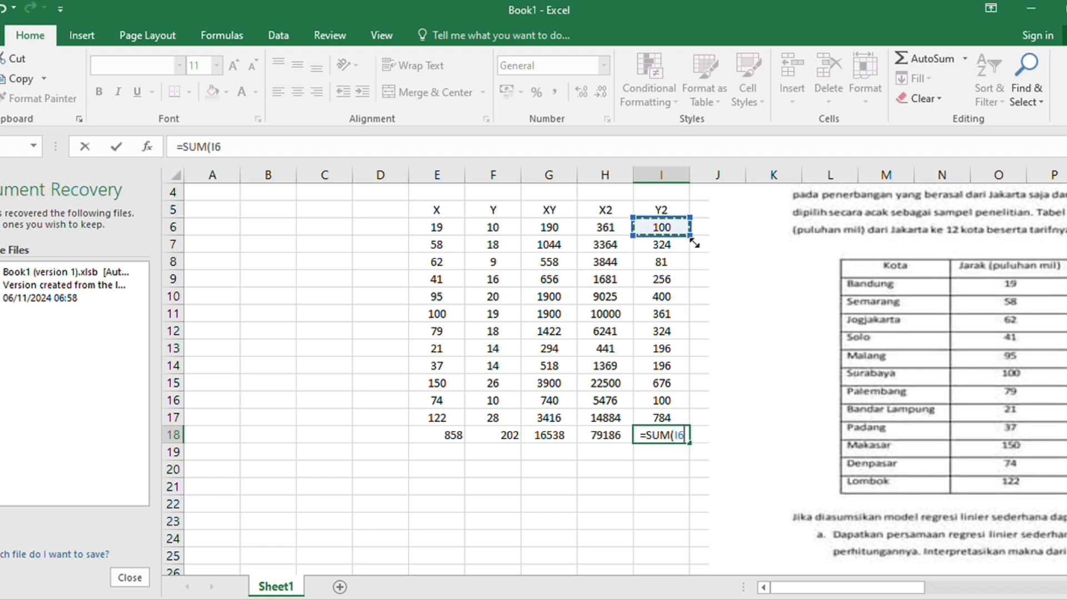
left_click_drag(695, 253, 682, 430)
key("Return")
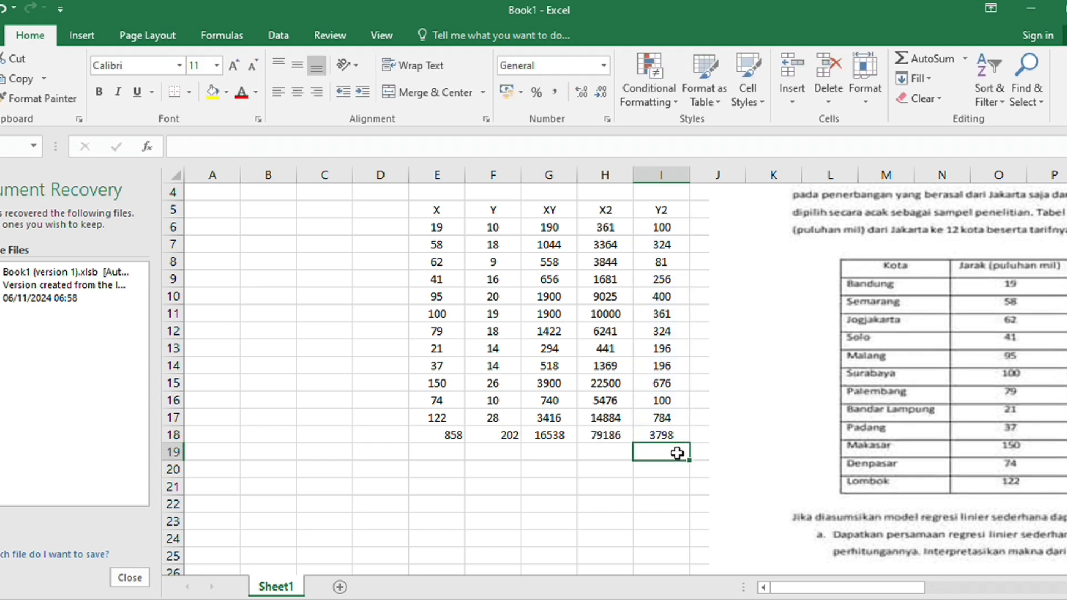
Compare the Persamaan Regresi formulas for b and a with the column totals in row 18, including the XY sum in G18.
left_click(374, 438)
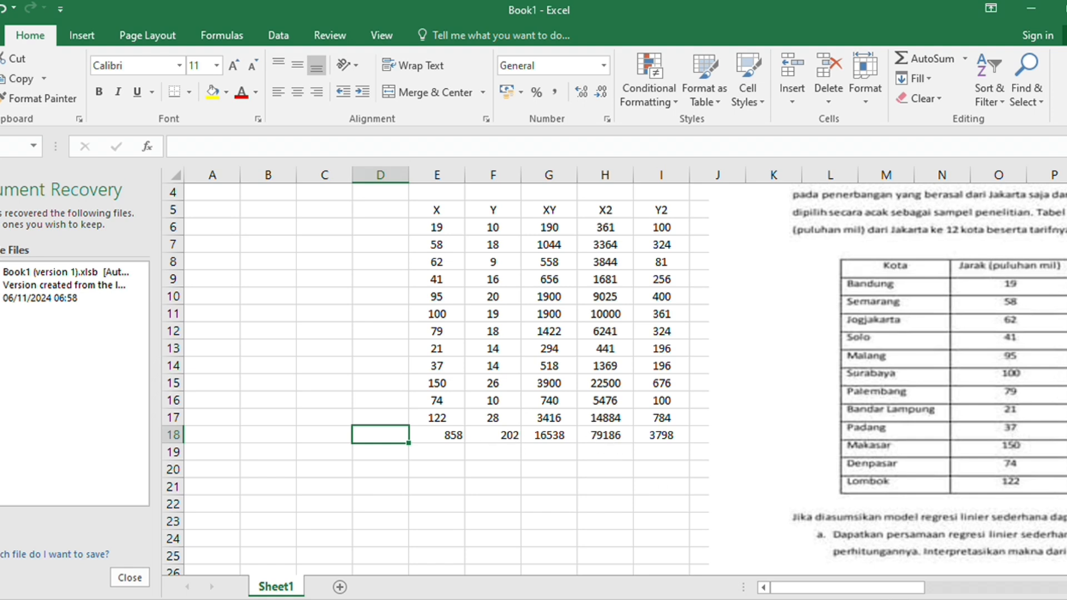
scroll(627, 380, "right", 6)
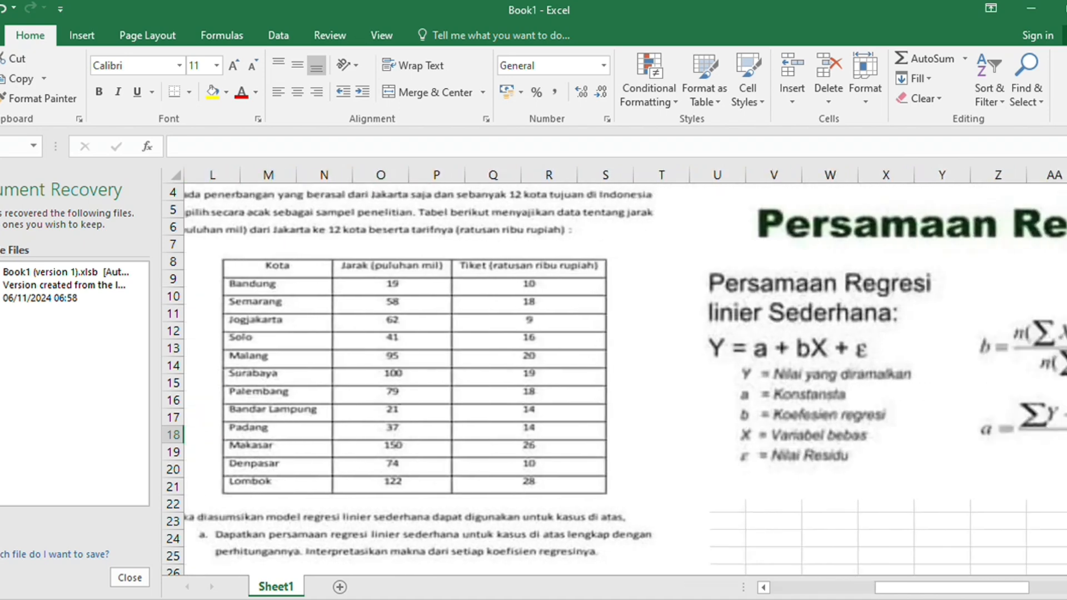
scroll(778, 428, "right", 3)
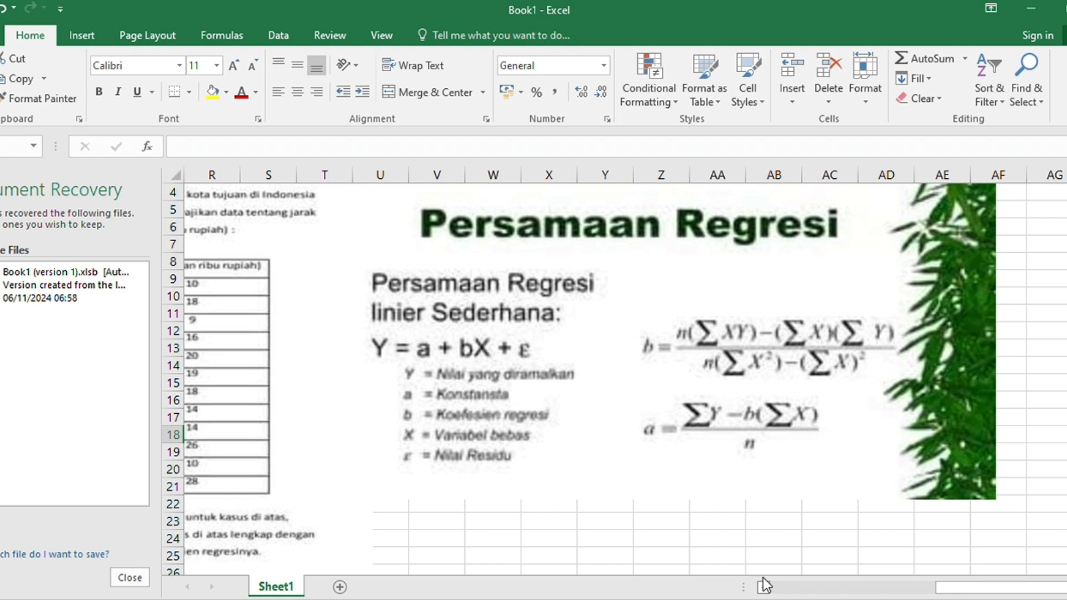
scroll(763, 577, "left", 5)
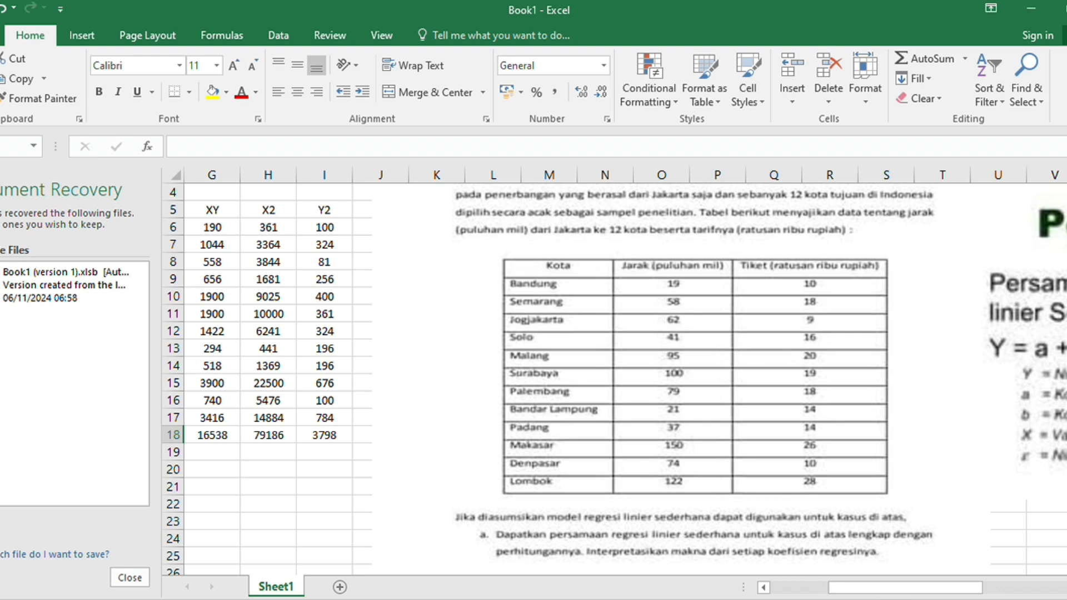
left_click(763, 587)
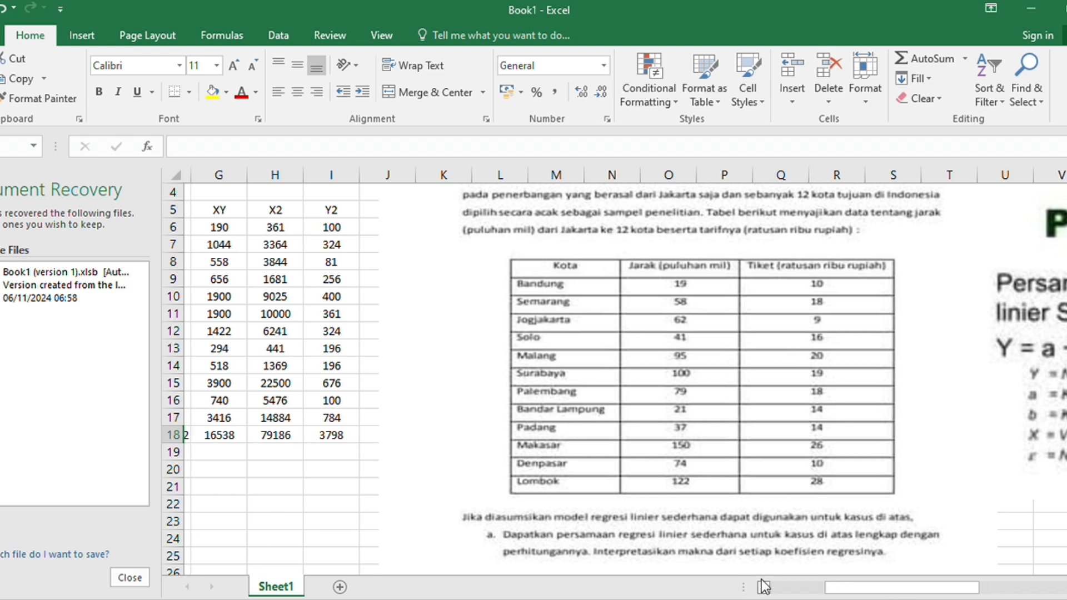
left_click(763, 587)
left_click(763, 587)
left_click(763, 587)
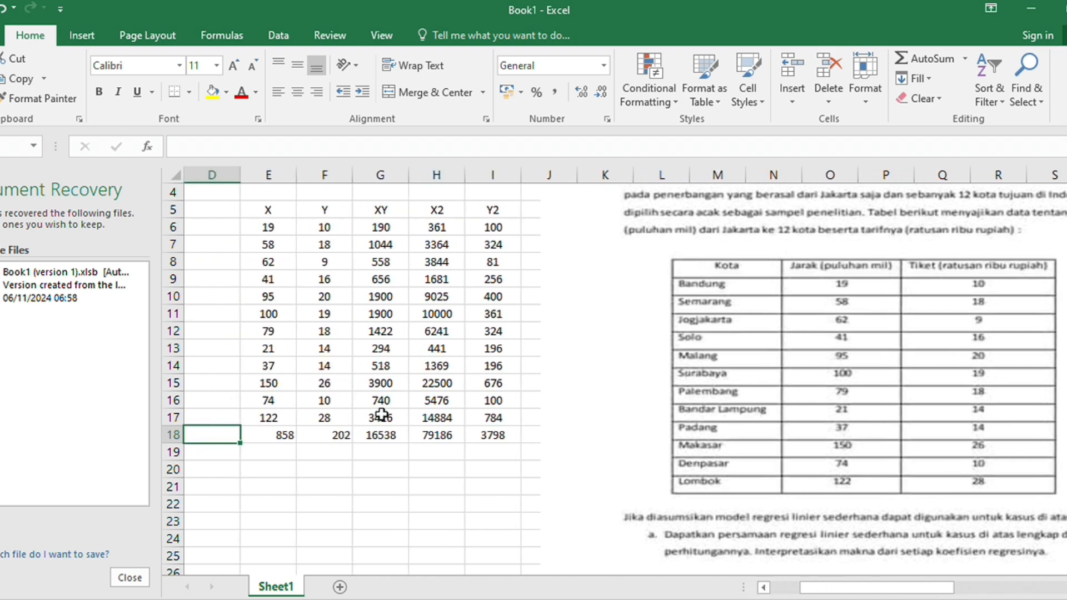
left_click(381, 435)
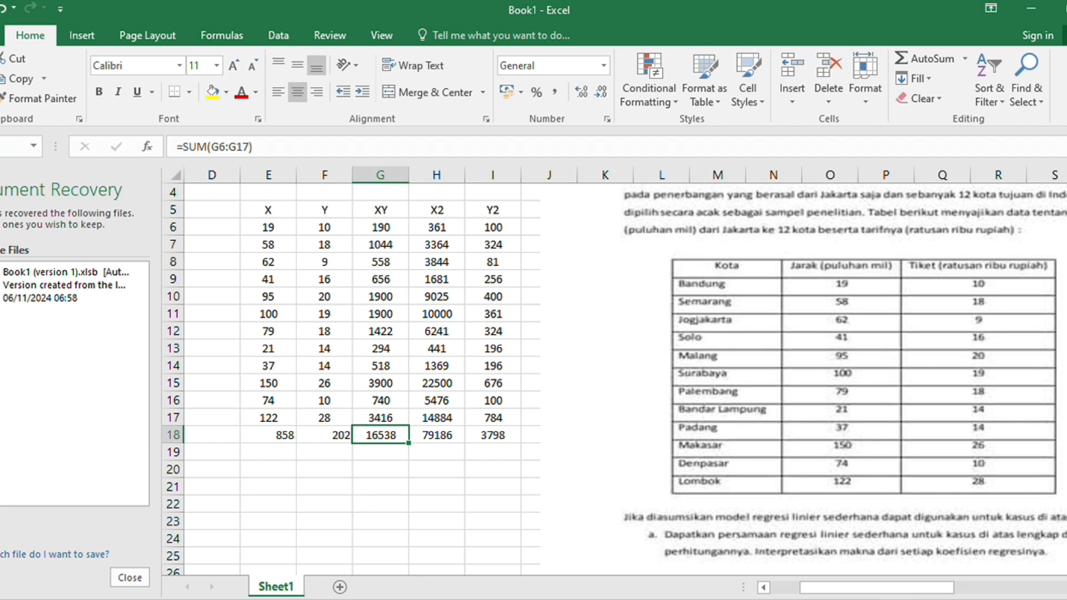
scroll(1036, 425, "right", 6)
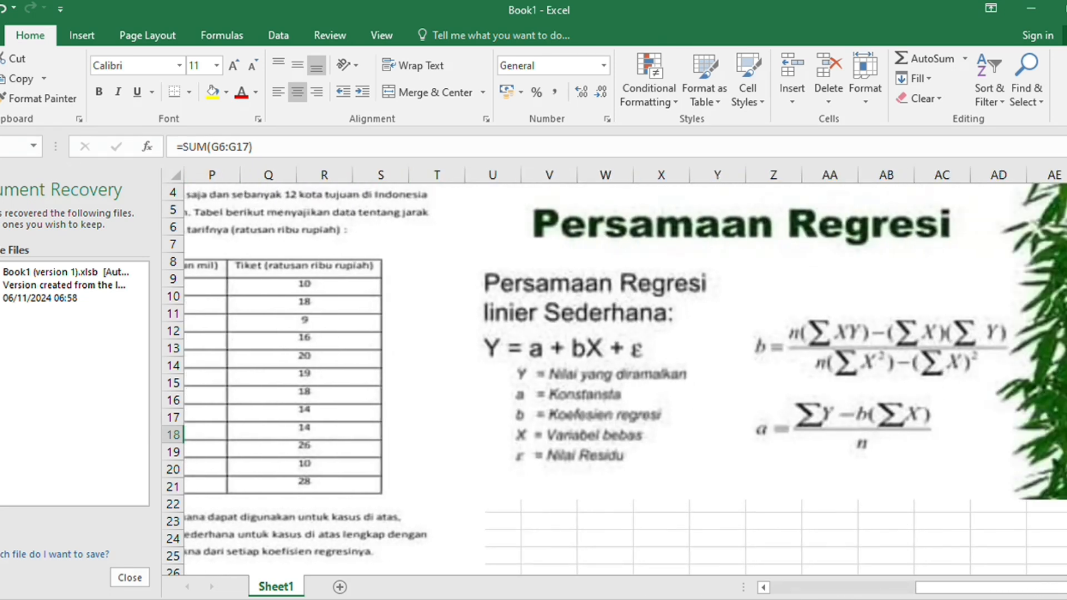
Match the X and Y sums in the numerator of the b formula to the column totals in E18 and F18.
left_click(763, 588)
left_click(763, 587)
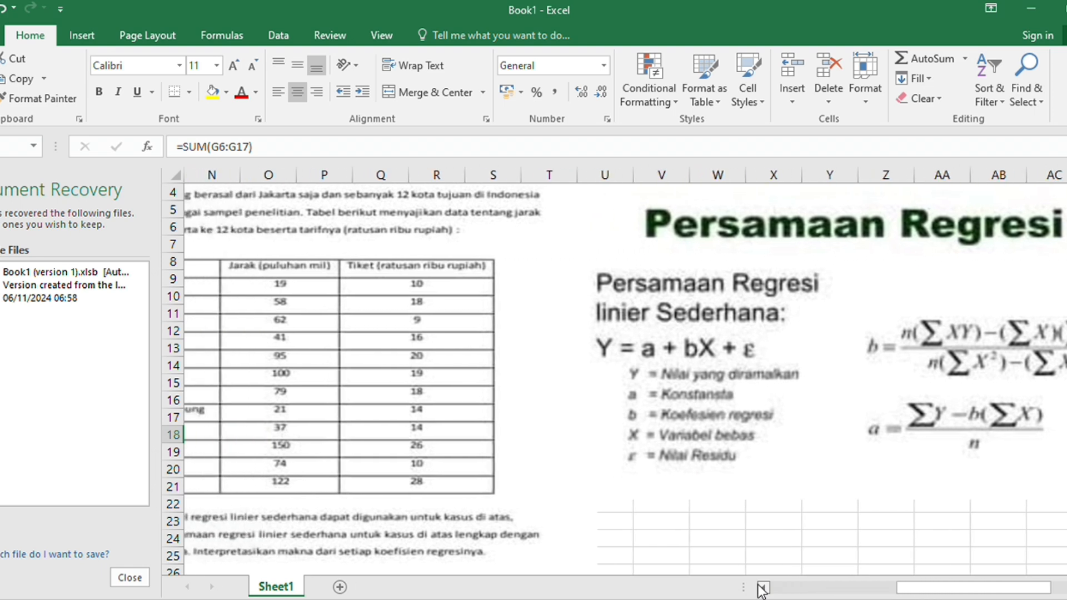
left_click(763, 587)
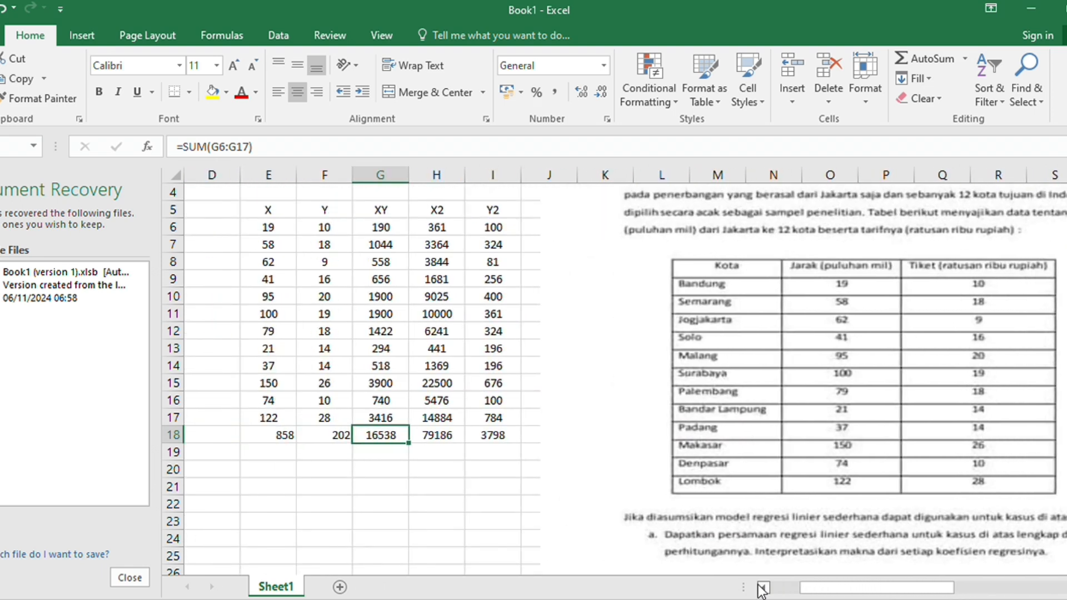
left_click(763, 587)
left_click(763, 587)
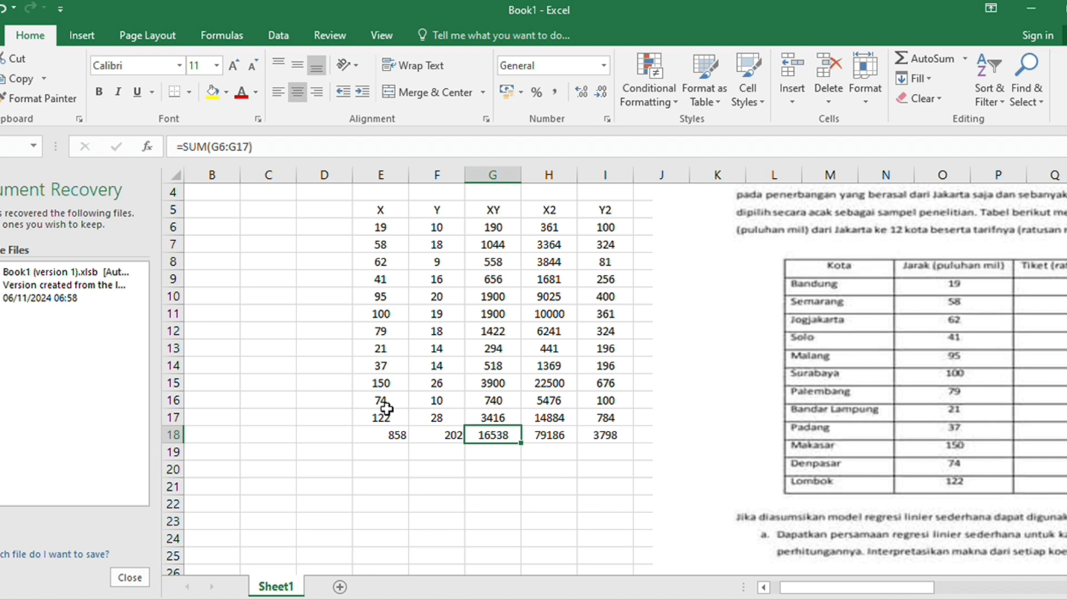
left_click(387, 440)
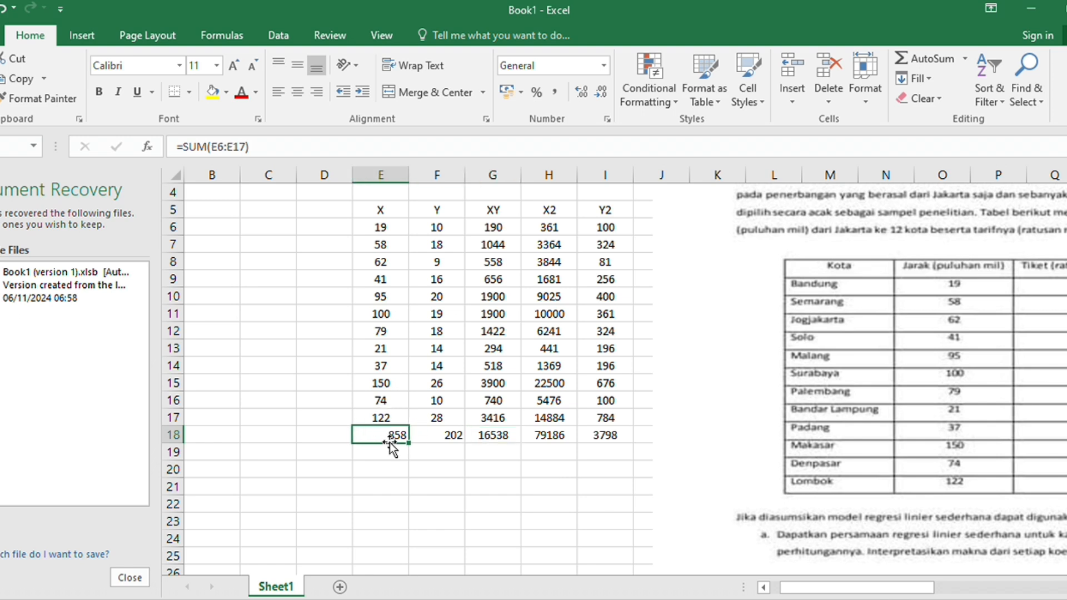
left_click(429, 441)
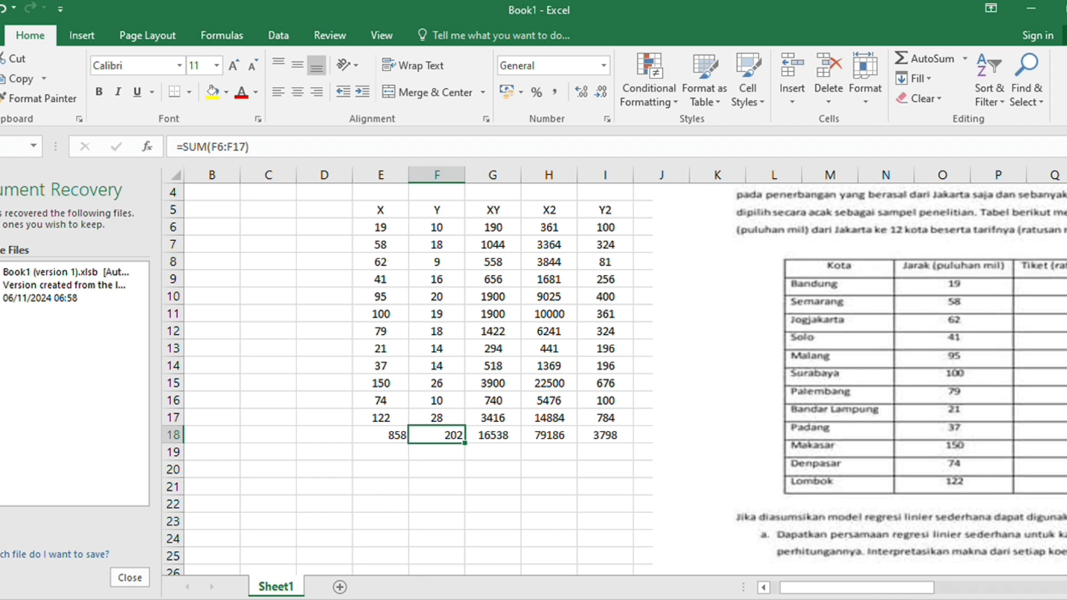
Review the denominator of the b formula in the Persamaan Regresi picture and match its X sum to the total in E18.
left_click(1064, 587)
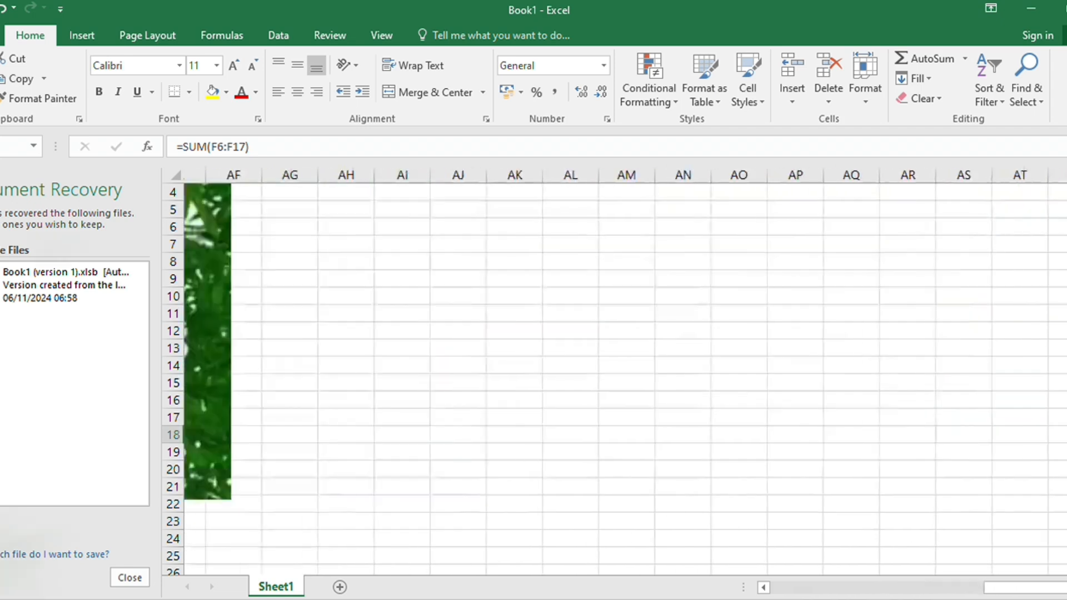
left_click(761, 588)
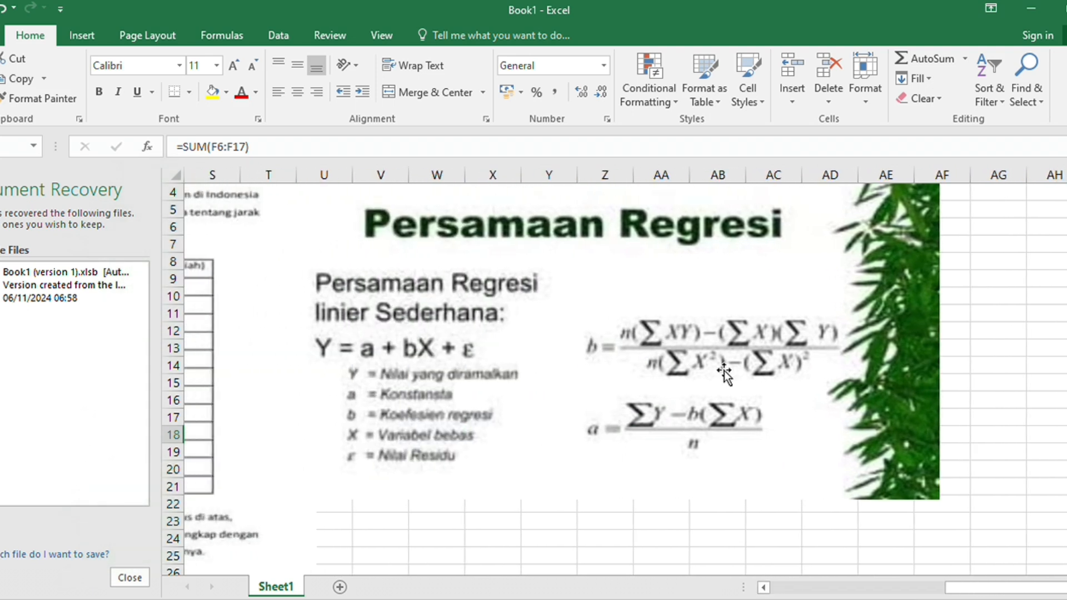
left_click(763, 587)
left_click(763, 587)
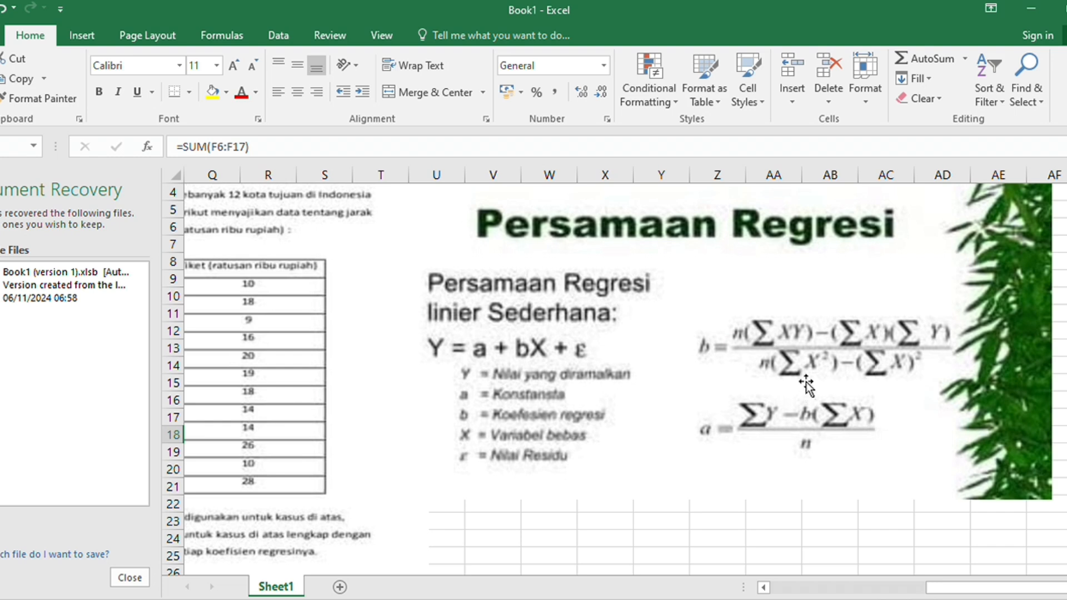
left_click(763, 586)
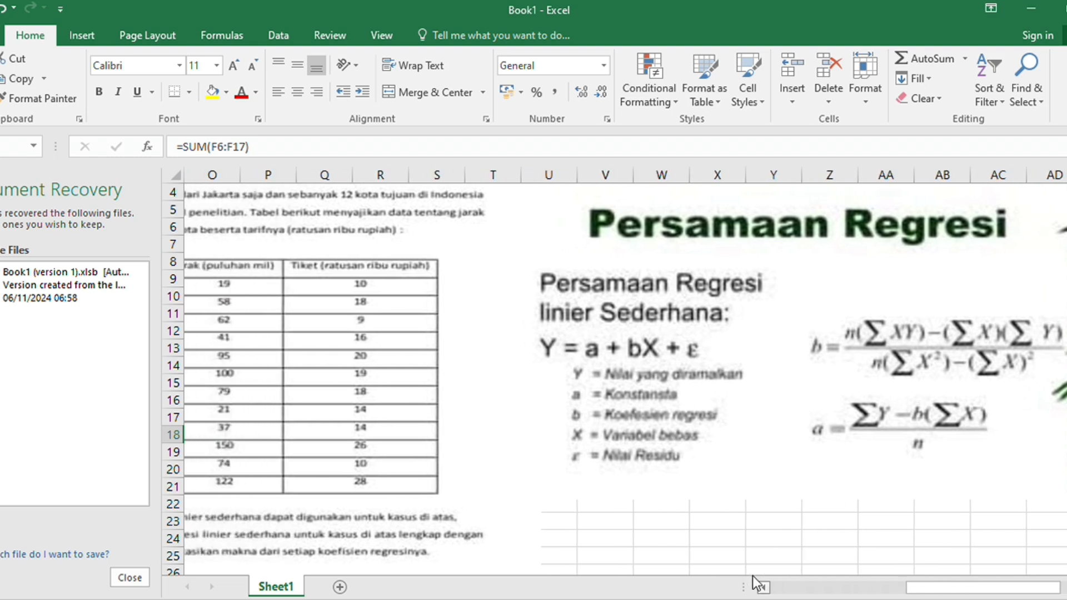
left_click(762, 587)
left_click(763, 586)
left_click(763, 587)
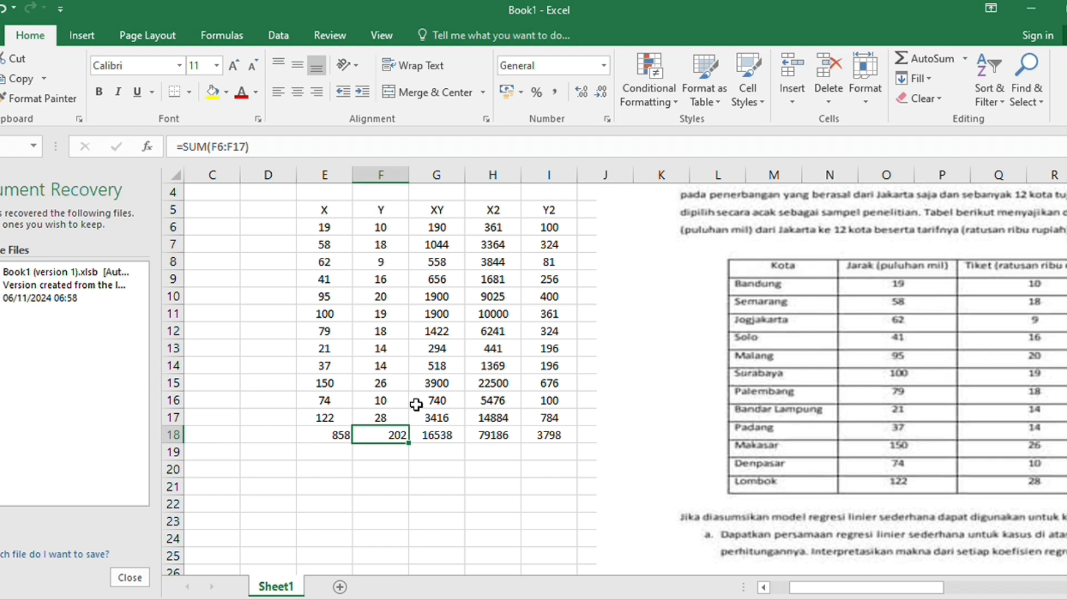
left_click(334, 442)
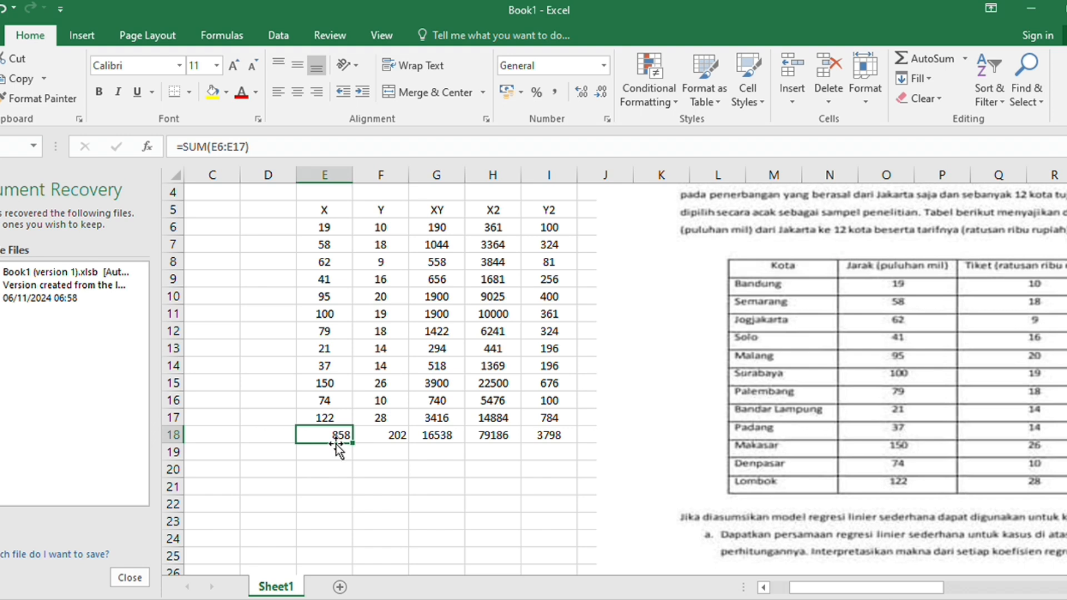